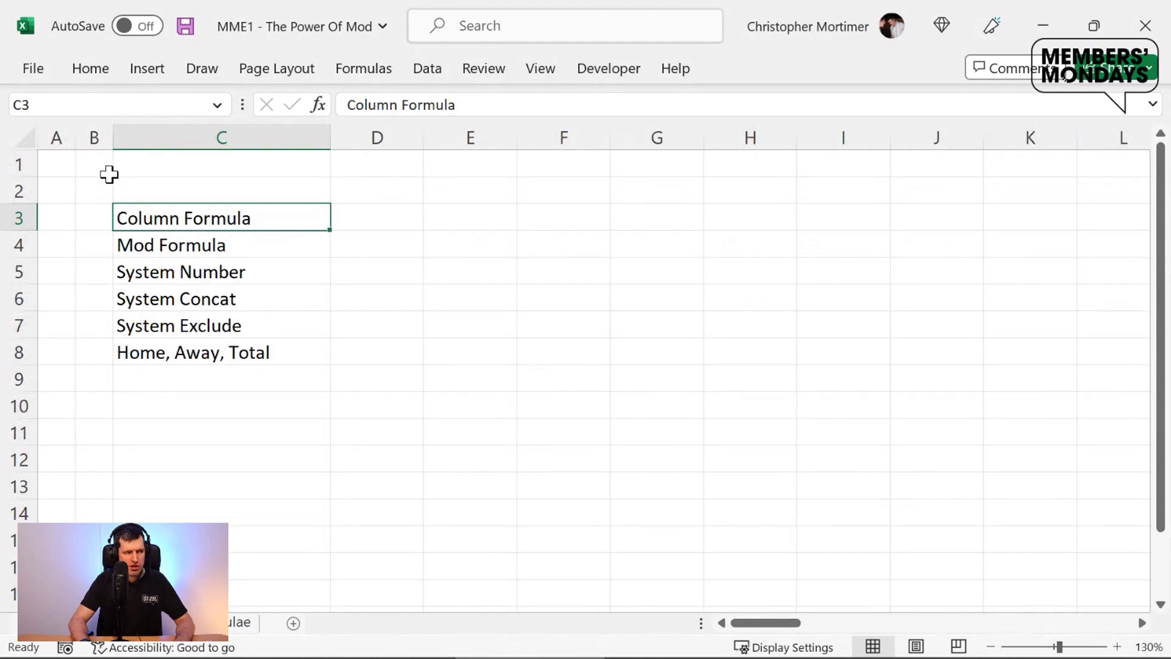
# Step: Enter =COLUMN() in D3 and fill it across D3:L3, returning column numbers 4 through 12
pyautogui.press('Right')
pyautogui.write('=colu')
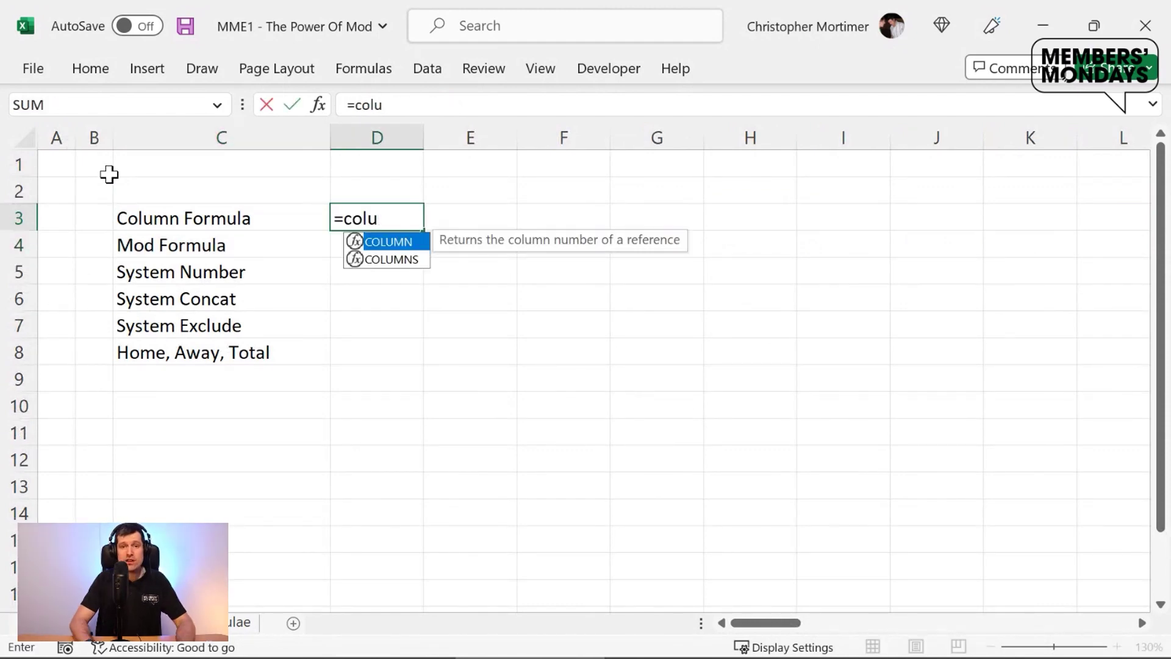
pyautogui.press('Tab')
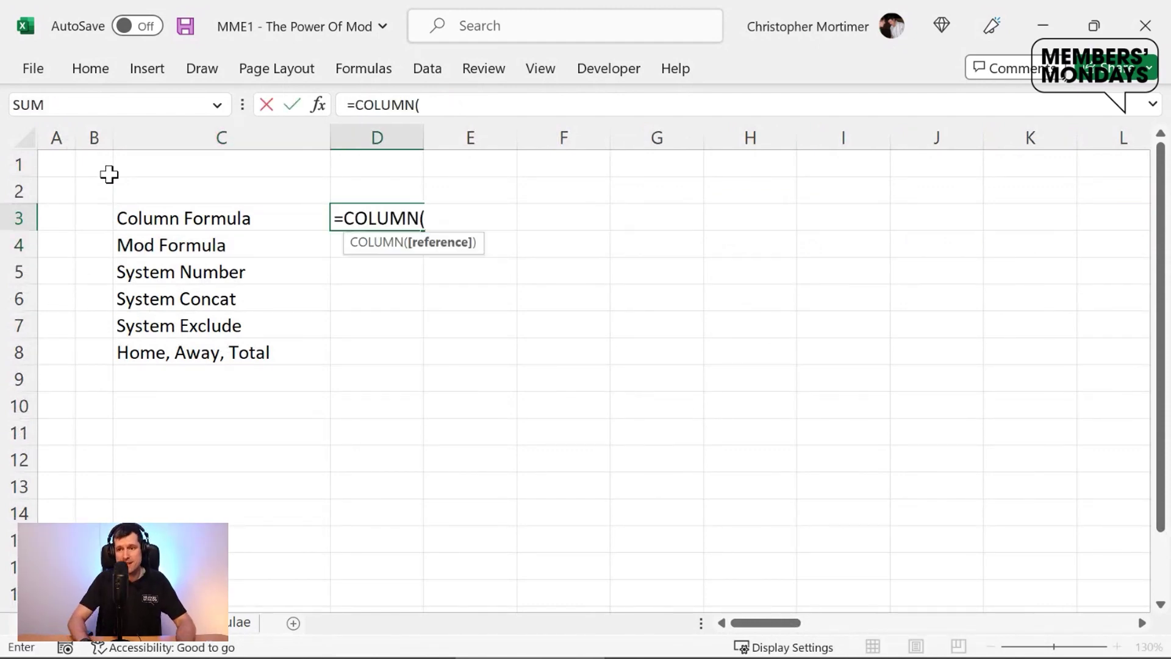
pyautogui.press('Return')
pyautogui.press('Up')
pyautogui.hotkey('shift', 'Right')
pyautogui.hotkey('shift', 'Right')
pyautogui.hotkey('shift', 'Right')
pyautogui.hotkey('shift', 'Right')
pyautogui.hotkey('shift', 'Right')
pyautogui.hotkey('shift', 'Right')
pyautogui.hotkey('shift', 'Right')
pyautogui.hotkey('shift', 'Right')
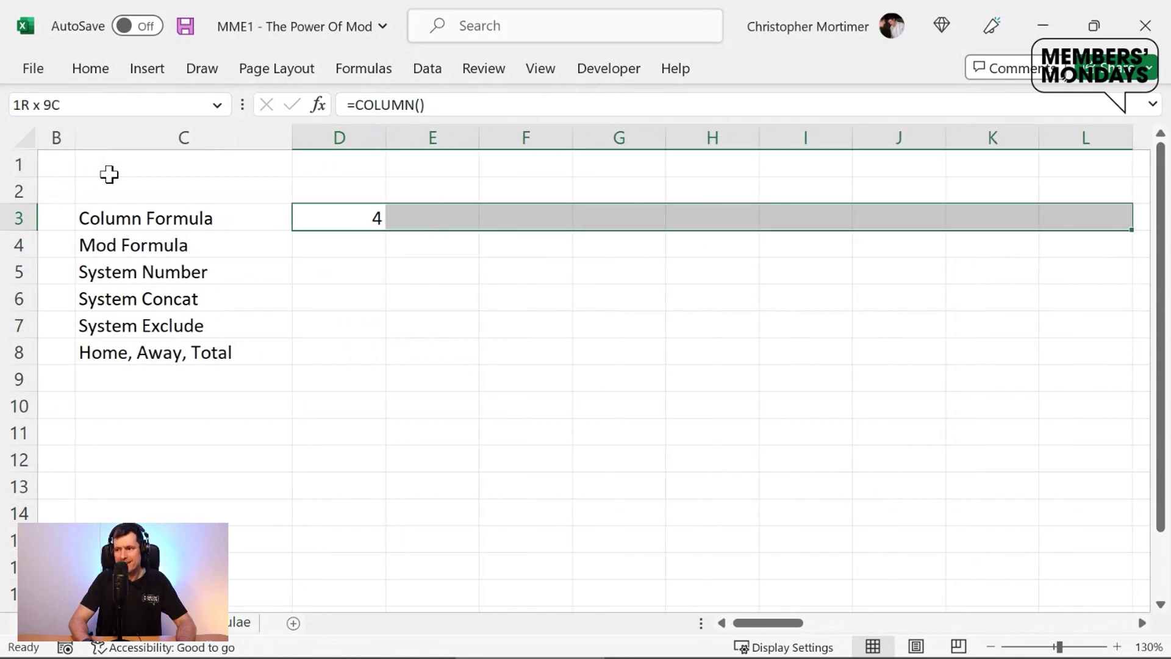
pyautogui.hotkey('ctrl', 'r')
pyautogui.hotkey('shift', 'BackSpace')
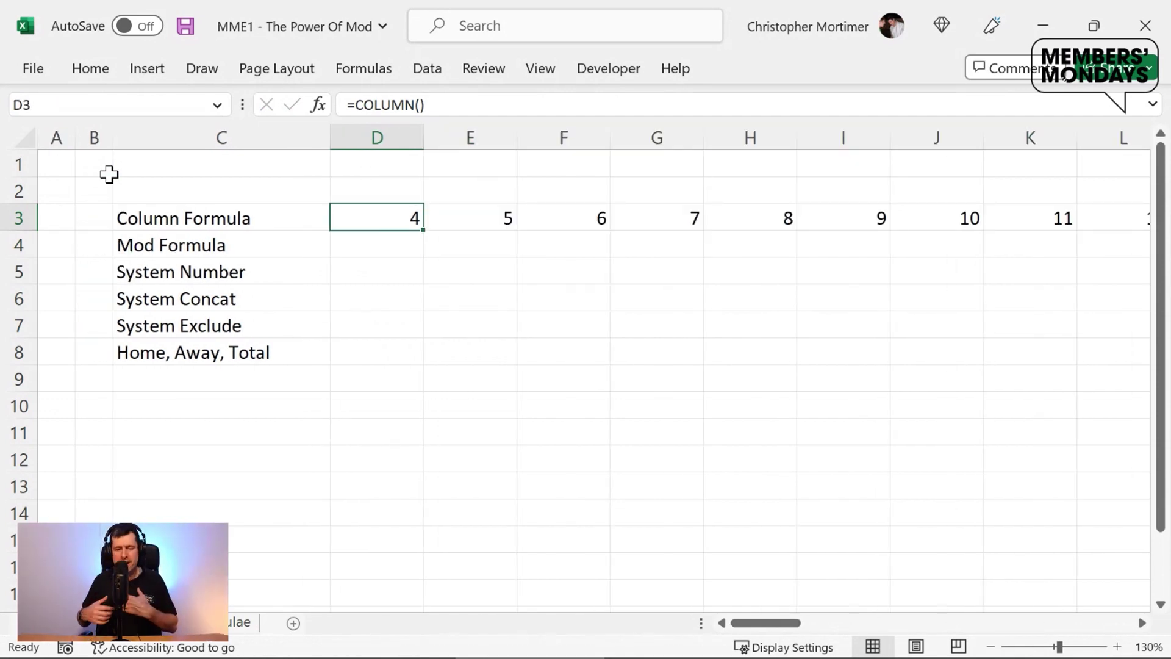
# Step: Step along the Mod Formula row across the SYSTEM 2 and SYSTEM 3 Home, Away, Total cells
pyautogui.press('Down')
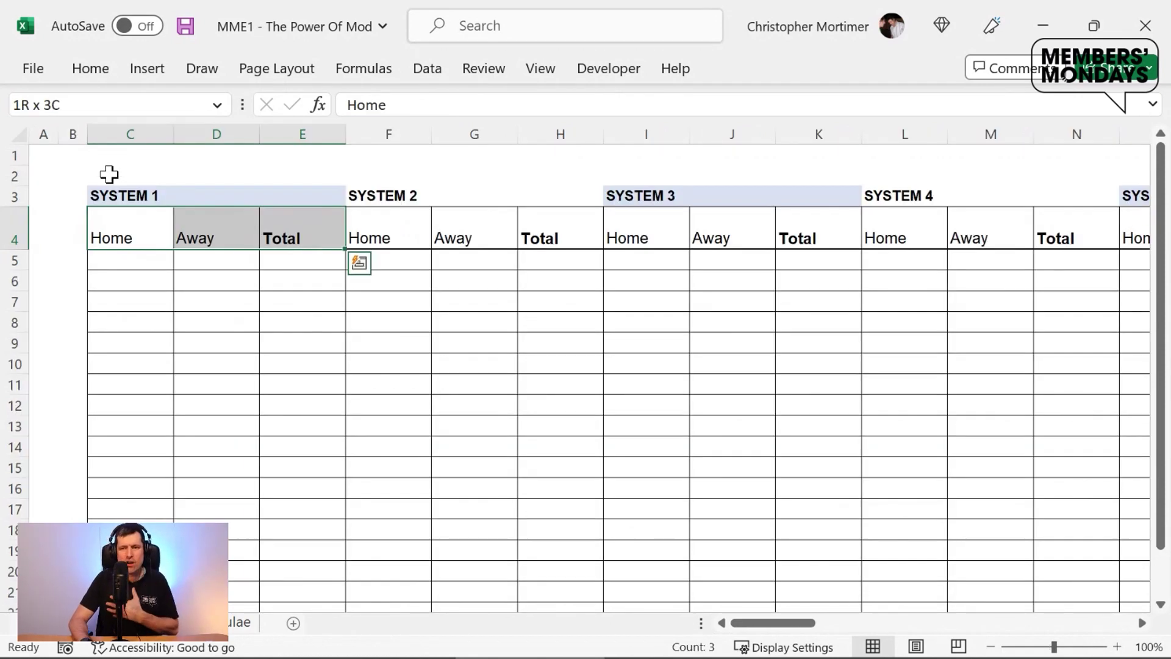
pyautogui.press('Right')
pyautogui.press('Right')
pyautogui.press('Right')
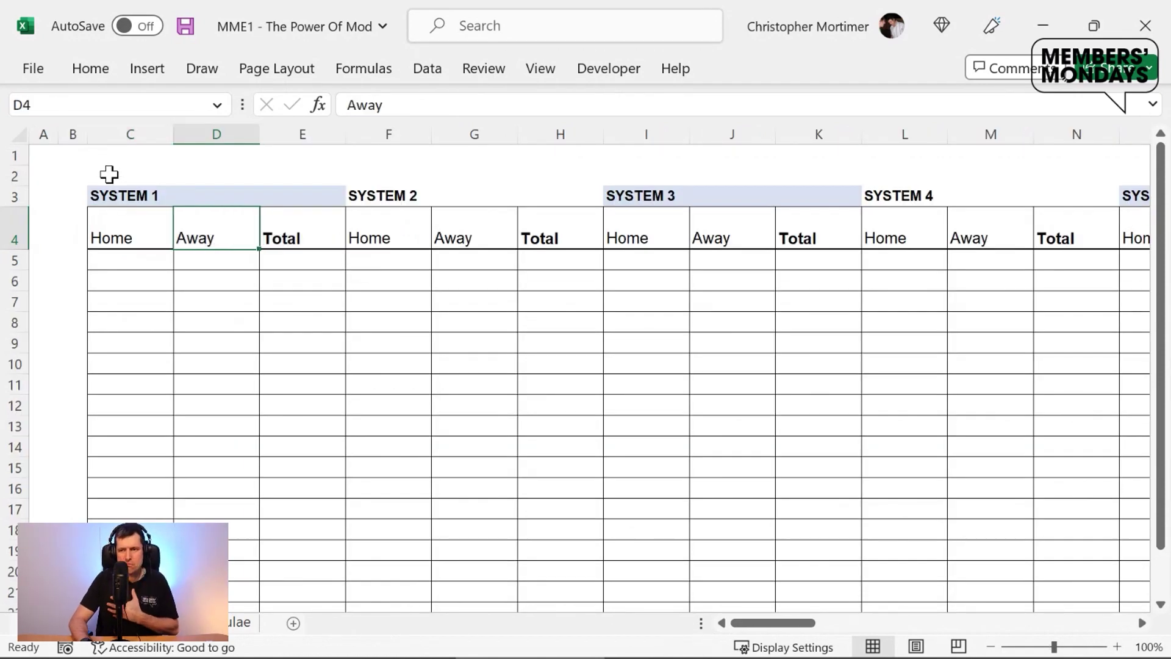
pyautogui.hotkey('shift', 'Right')
pyautogui.hotkey('shift', 'Right')
pyautogui.press('Right')
pyautogui.press('Right')
pyautogui.press('Right')
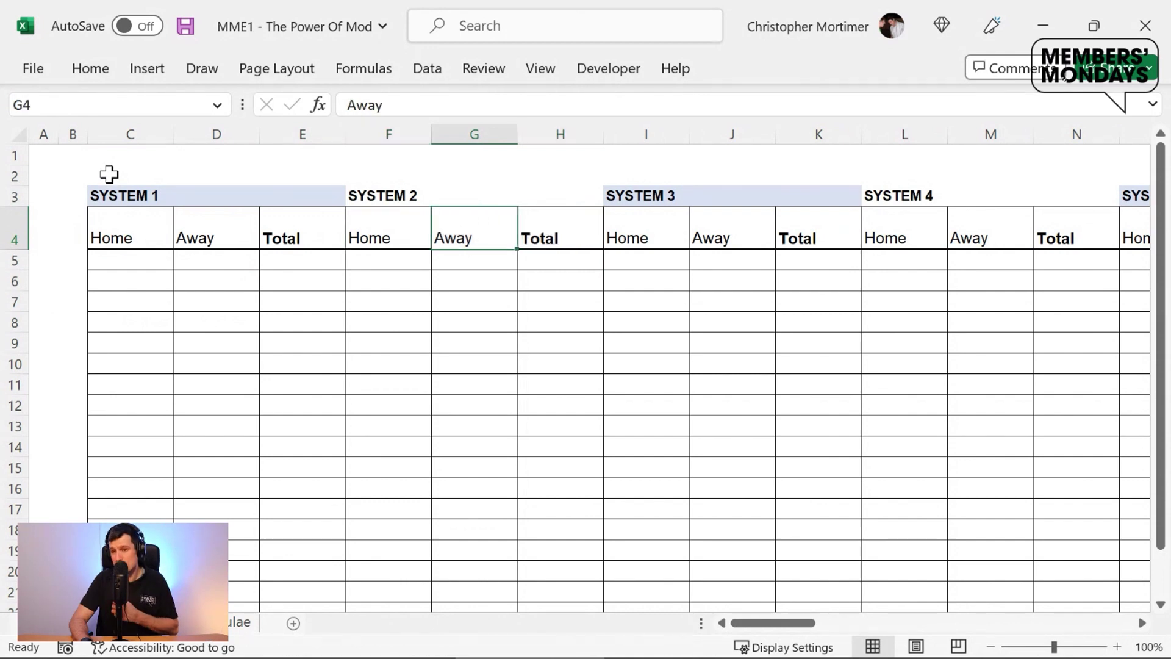
pyautogui.hotkey('shift', 'Right')
pyautogui.hotkey('shift', 'Right')
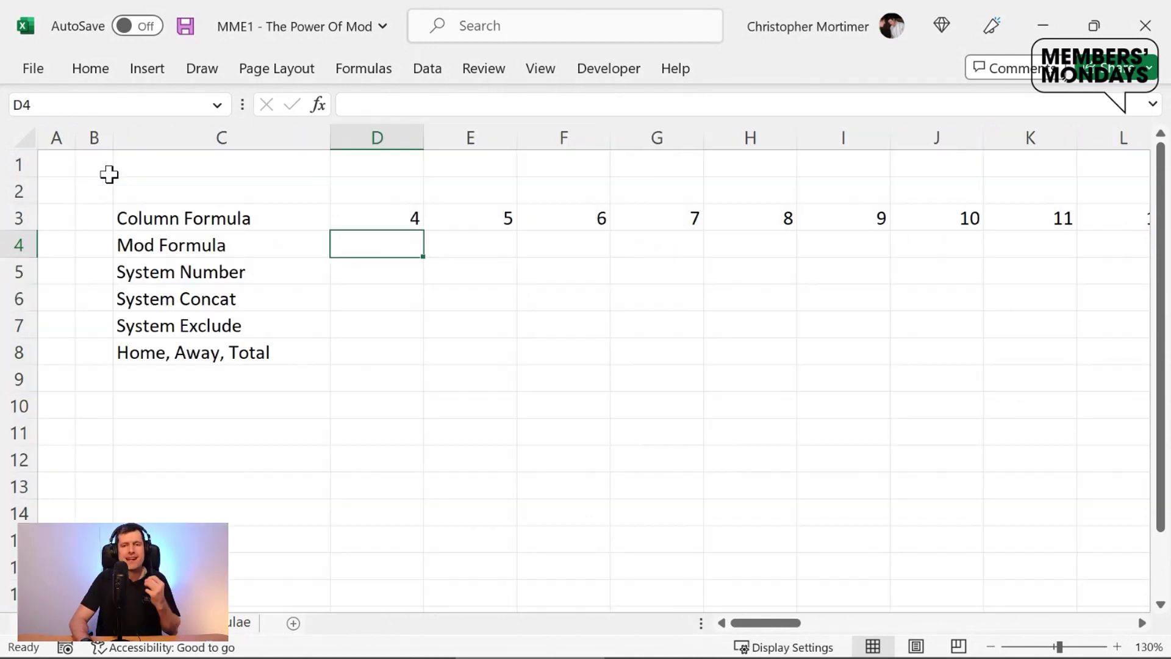
# Step: Enter =MOD(D3,3) in D4 and fill it across D4:K4, giving the repeating remainders 1, 2, 0
pyautogui.write('=mod(')
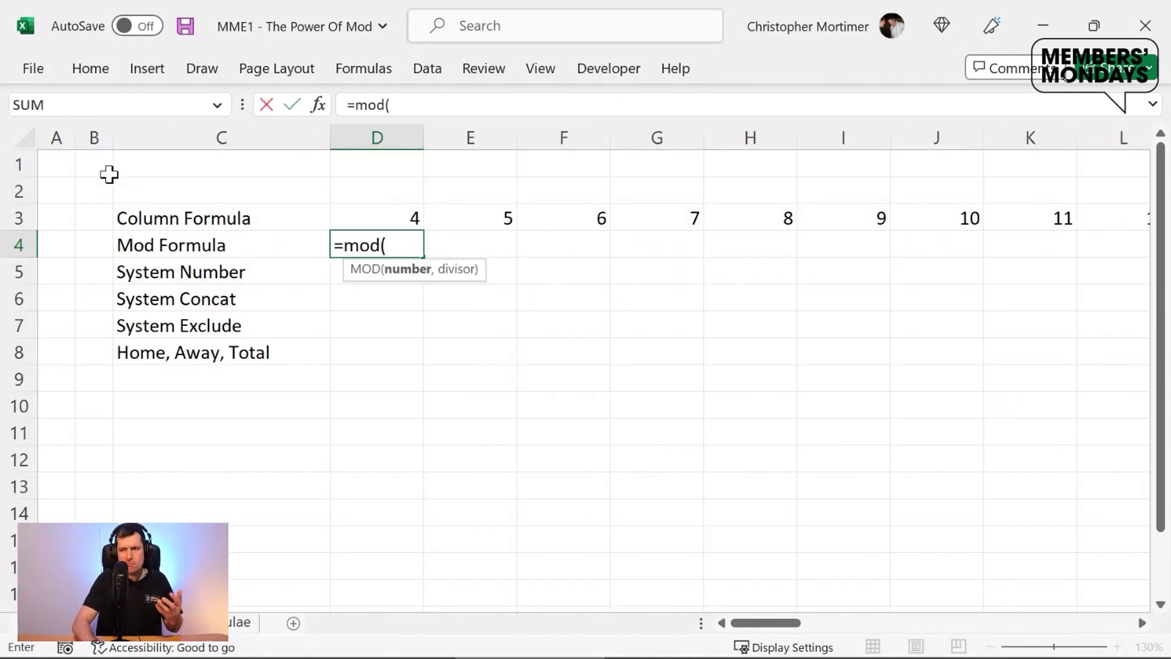
pyautogui.press('Up')
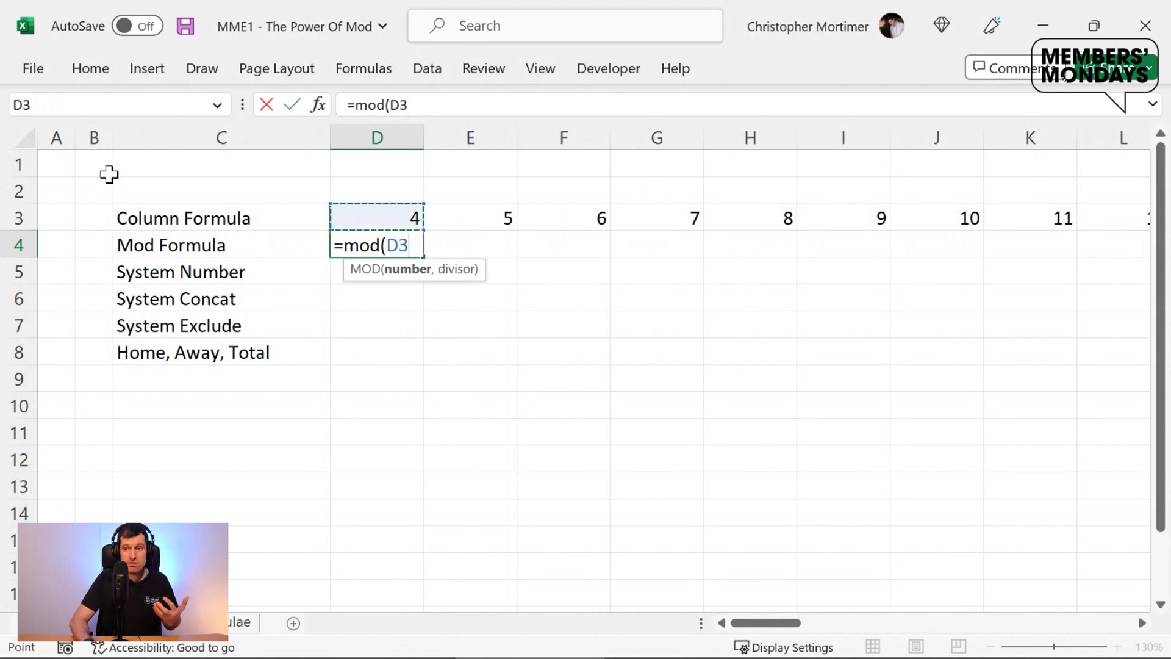
pyautogui.write(',3')
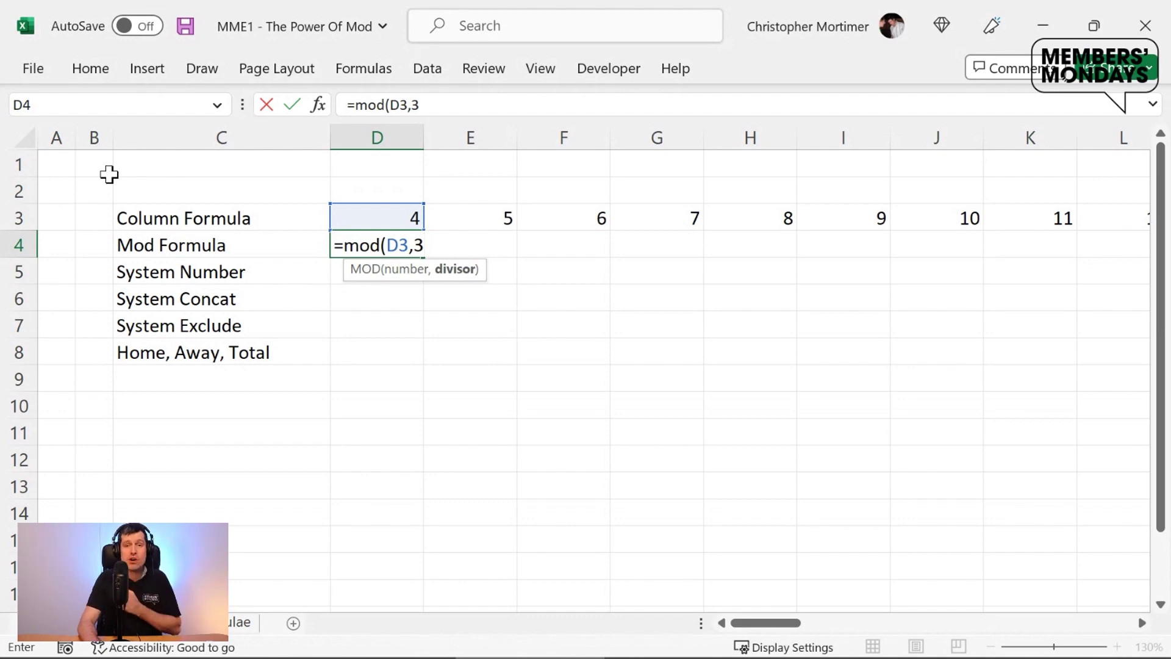
pyautogui.write(')')
pyautogui.press('Return')
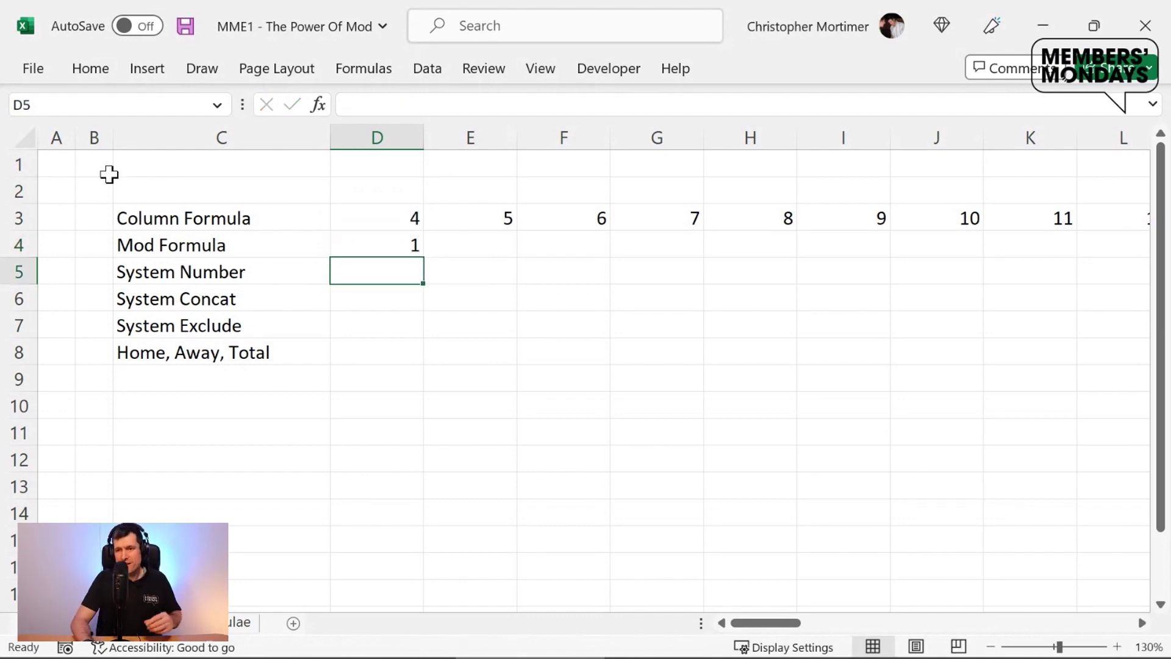
pyautogui.press('Up')
pyautogui.hotkey('shift', 'Right')
pyautogui.hotkey('shift', 'Right')
pyautogui.hotkey('shift', 'Right')
pyautogui.hotkey('shift', 'Right')
pyautogui.hotkey('shift', 'Right')
pyautogui.hotkey('shift', 'Right')
pyautogui.hotkey('shift', 'Right')
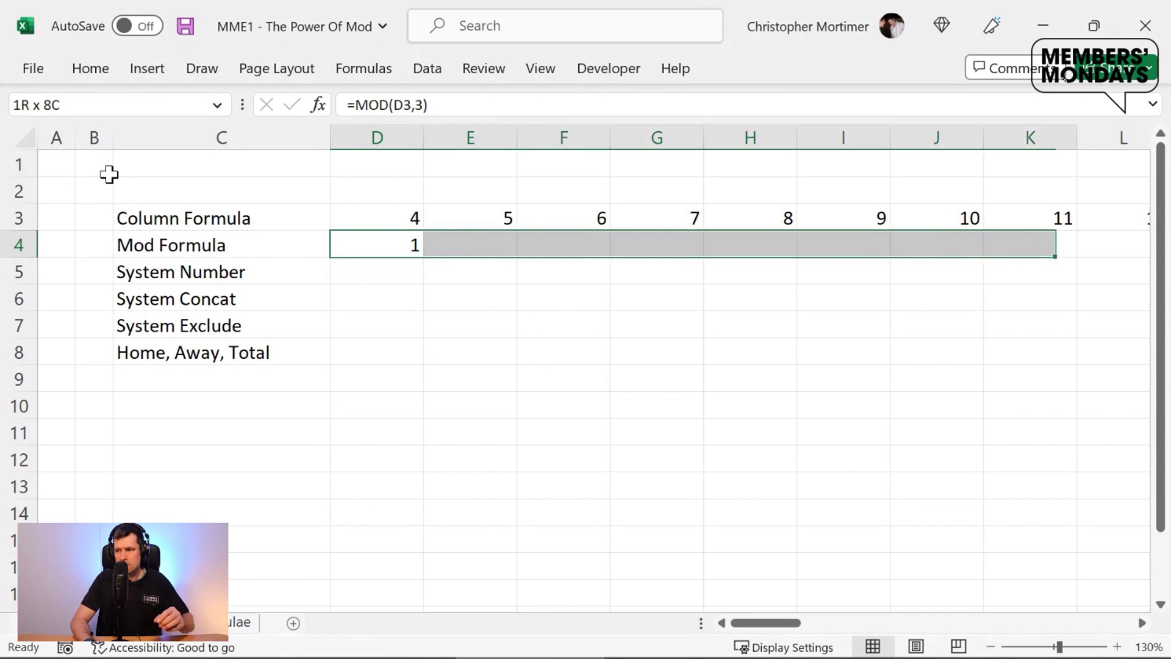
pyautogui.hotkey('ctrl', 'r')
pyautogui.press('Left')
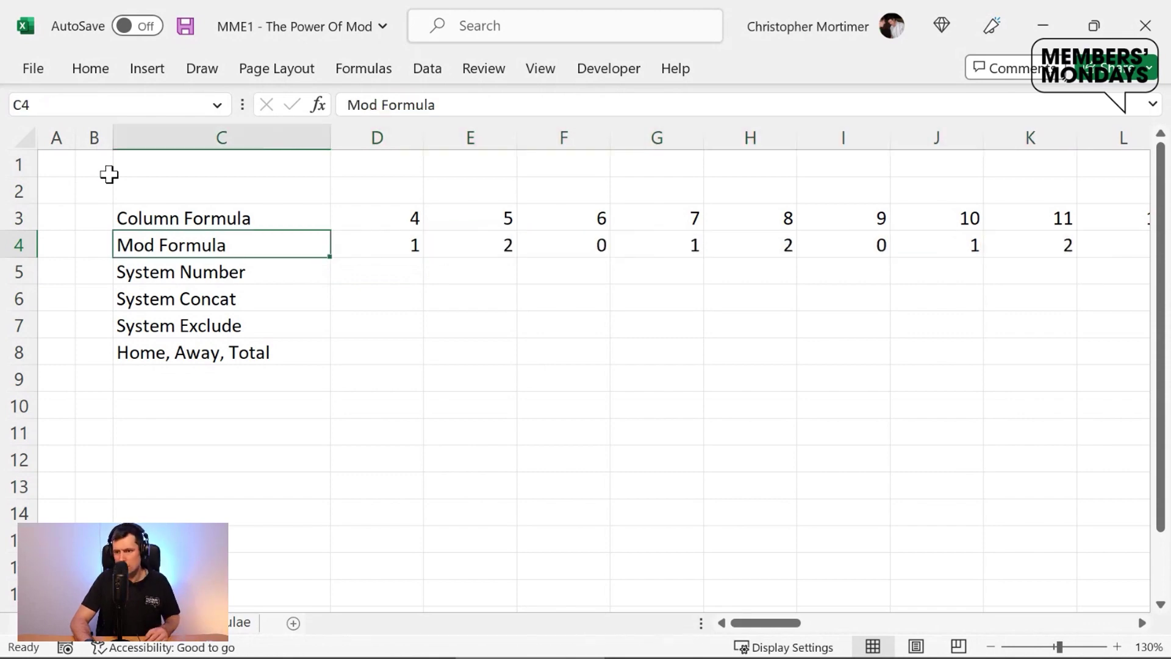
pyautogui.press('Right')
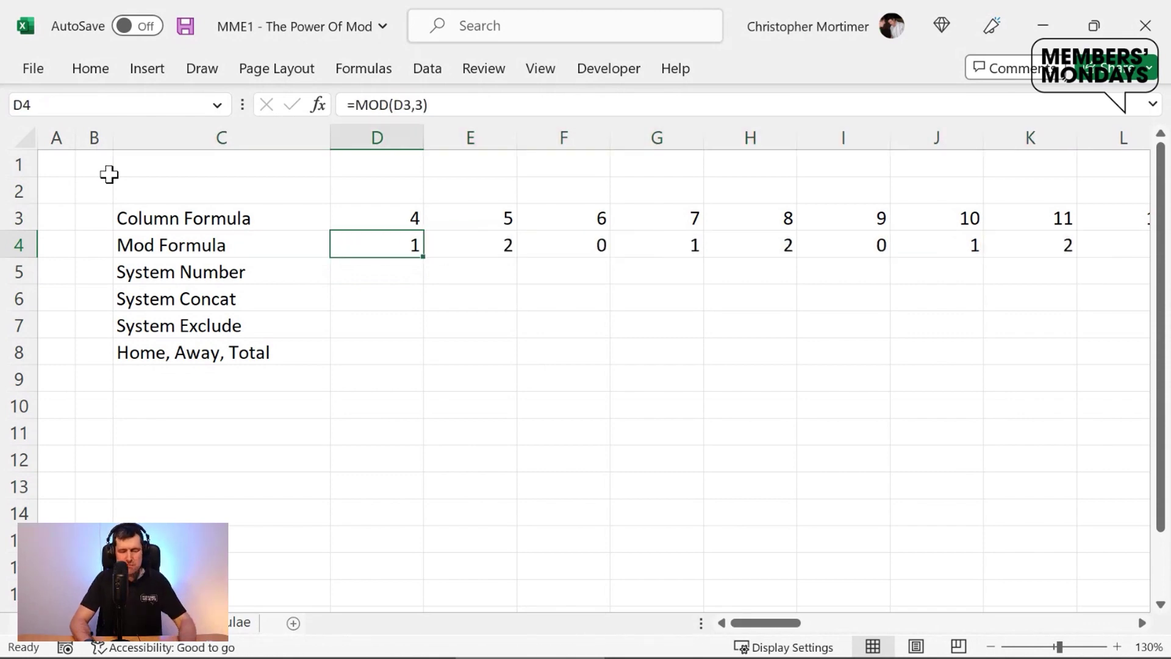
pyautogui.press('Right')
pyautogui.press('Right')
pyautogui.press('F2')
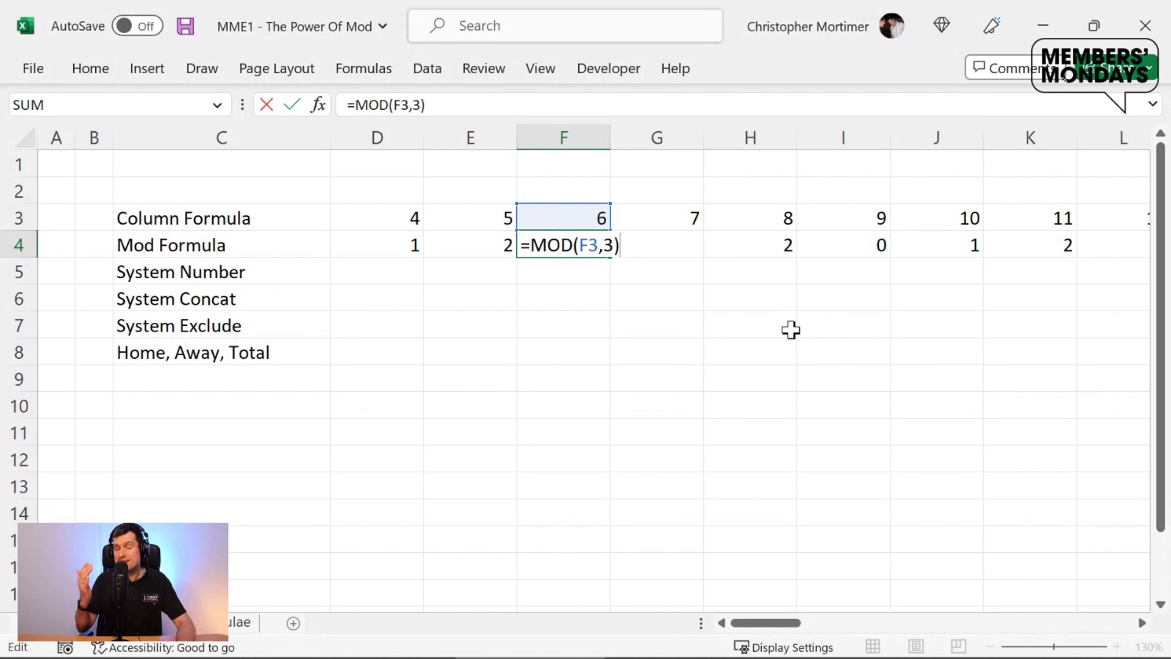
pyautogui.press('Escape')
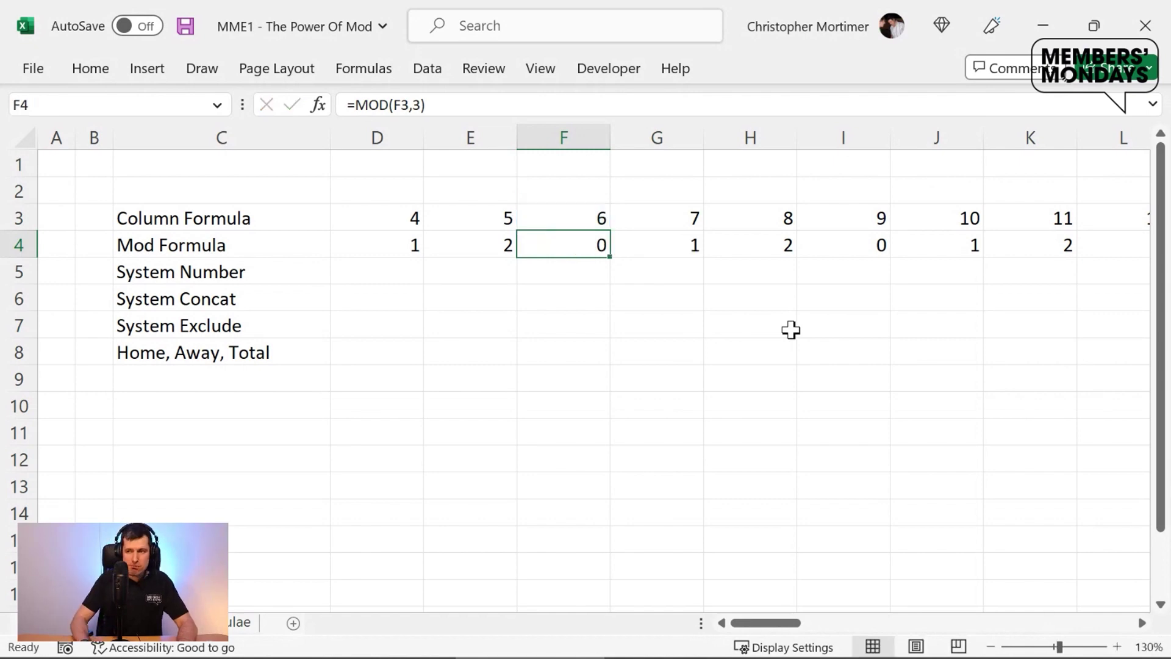
pyautogui.press('Right')
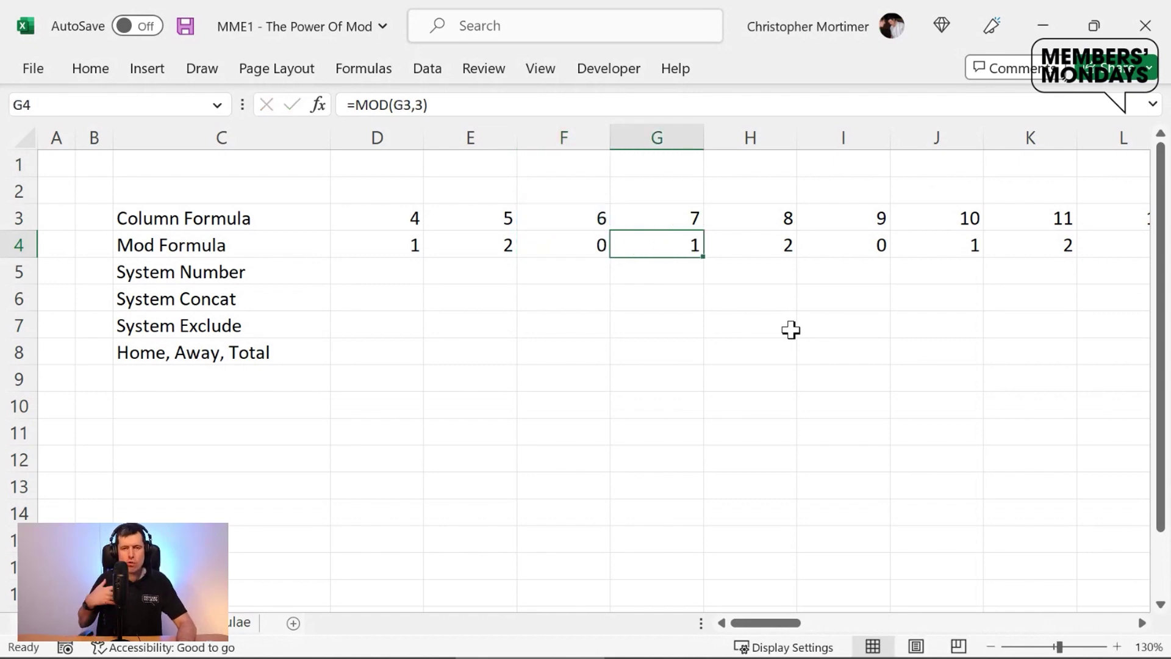
pyautogui.press('F2')
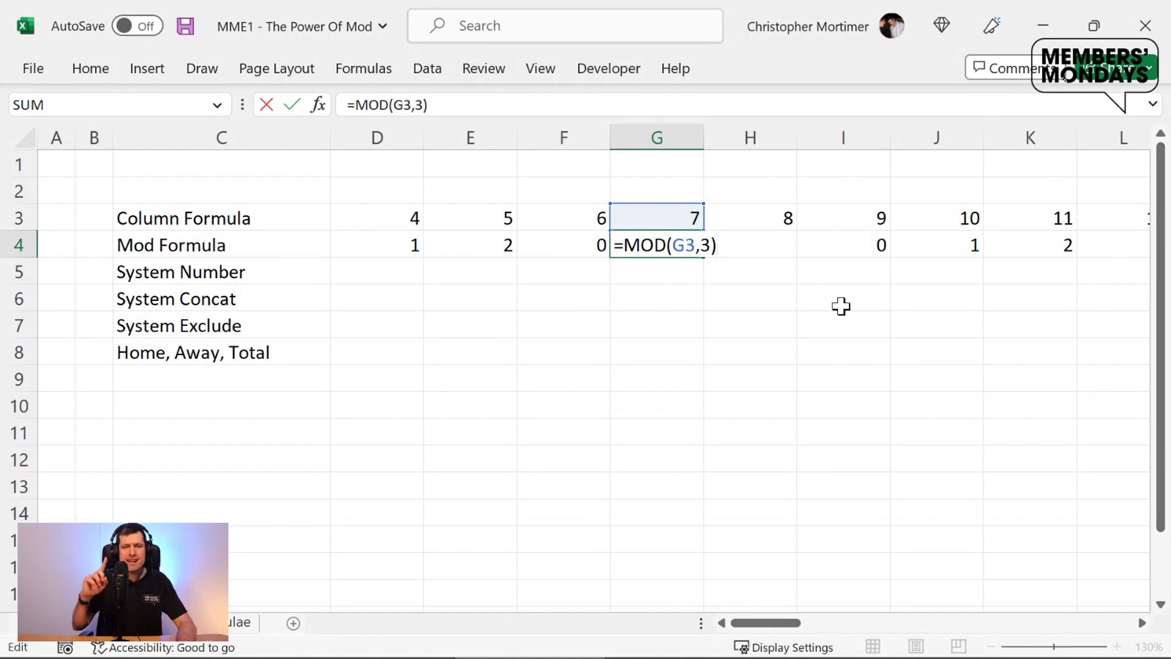
pyautogui.press('Escape')
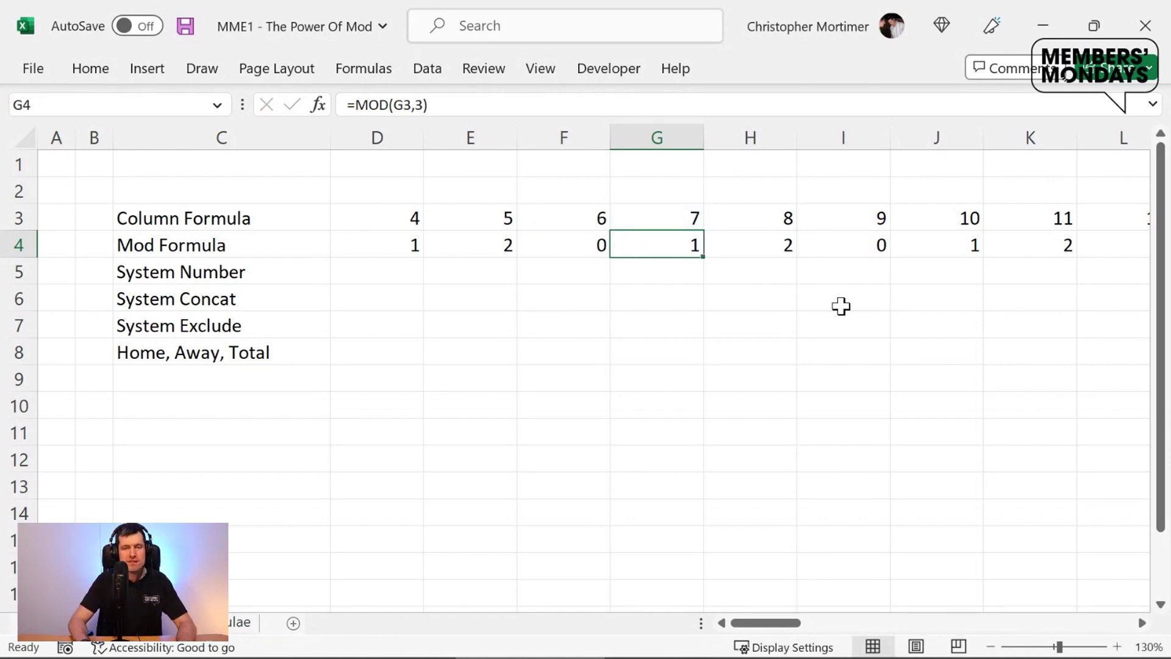
pyautogui.press('Right')
pyautogui.press('F2')
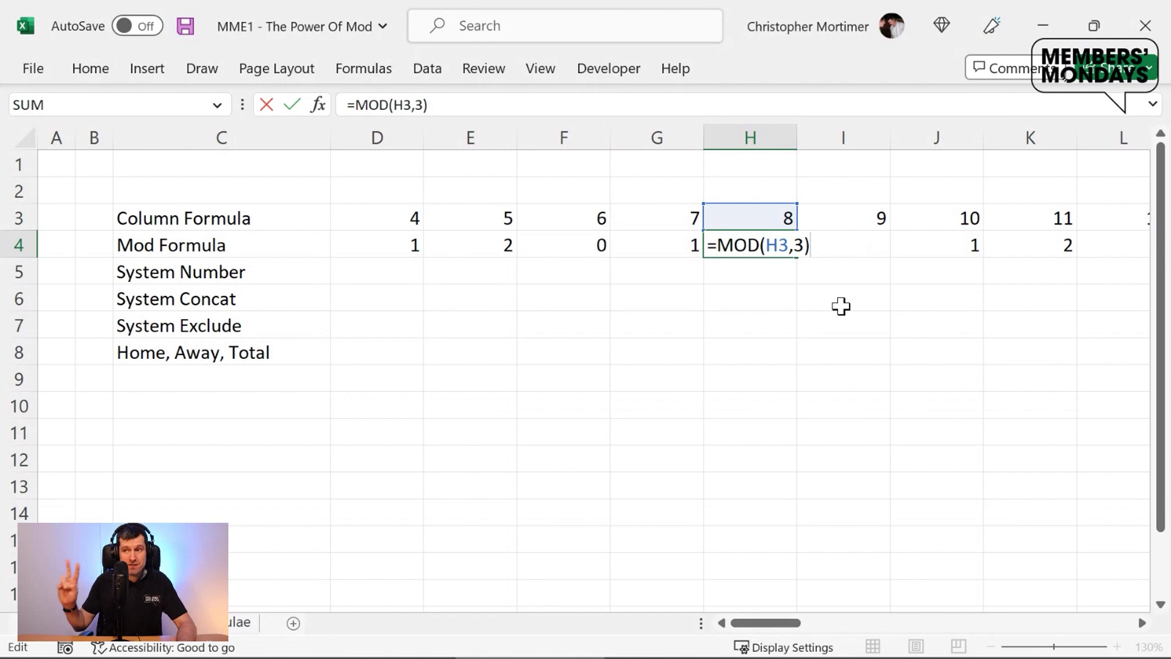
pyautogui.press('Escape')
pyautogui.press('Right')
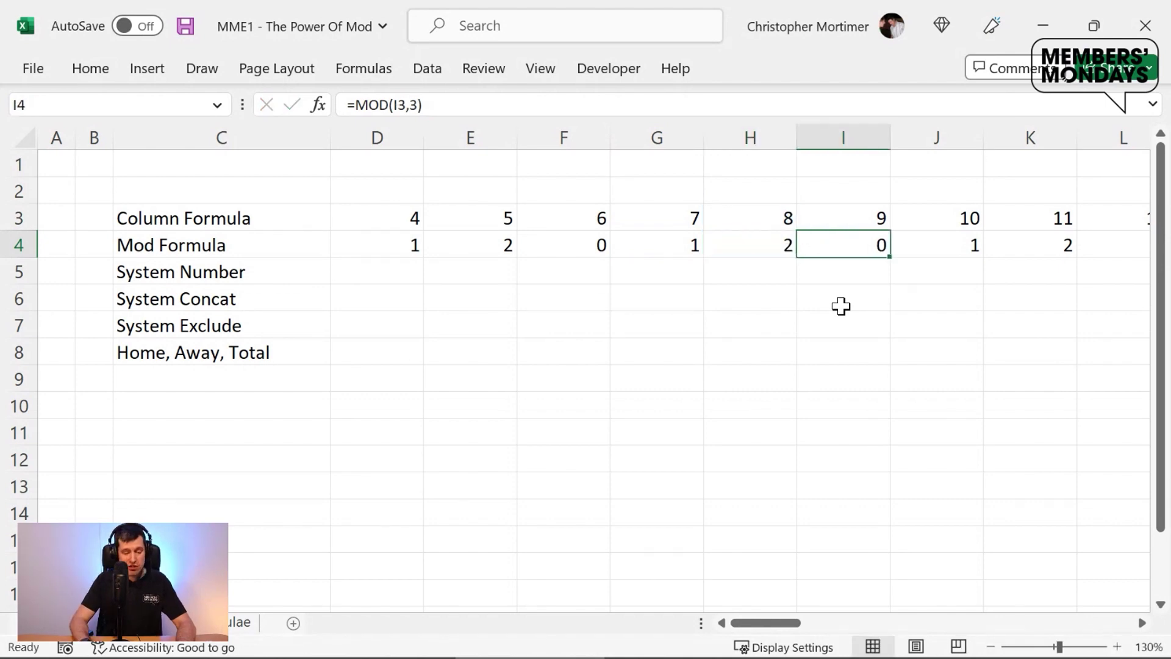
pyautogui.press('F2')
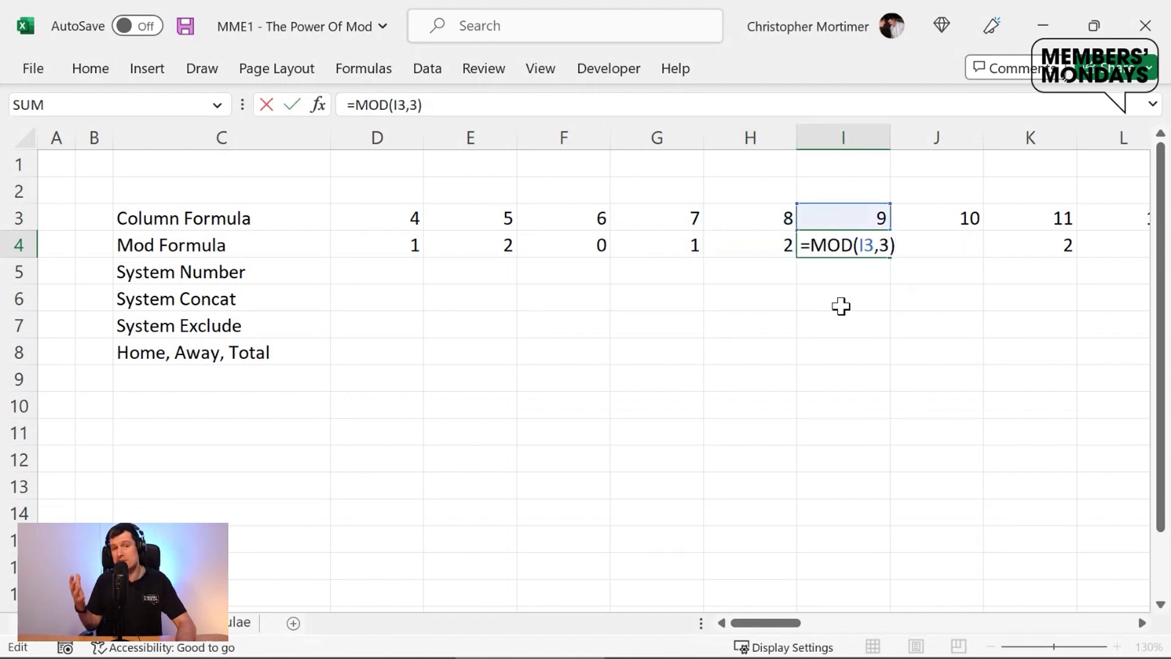
pyautogui.press('Escape')
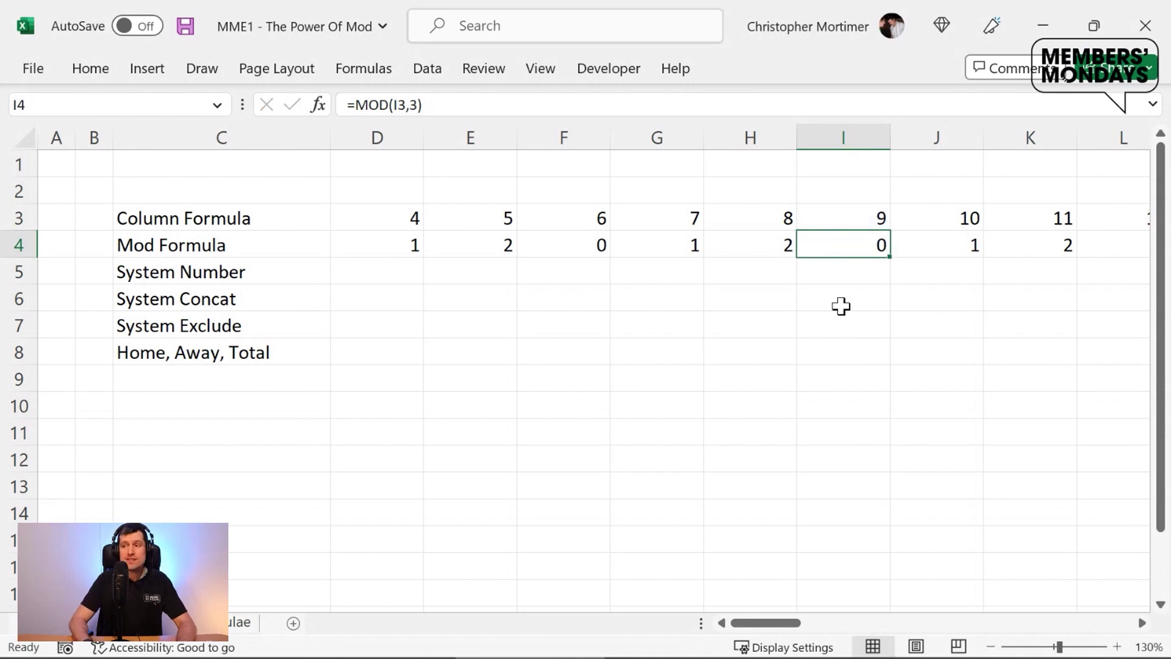
pyautogui.press('Left')
pyautogui.press('Left')
pyautogui.press('Left')
pyautogui.press('Left')
pyautogui.press('Left')
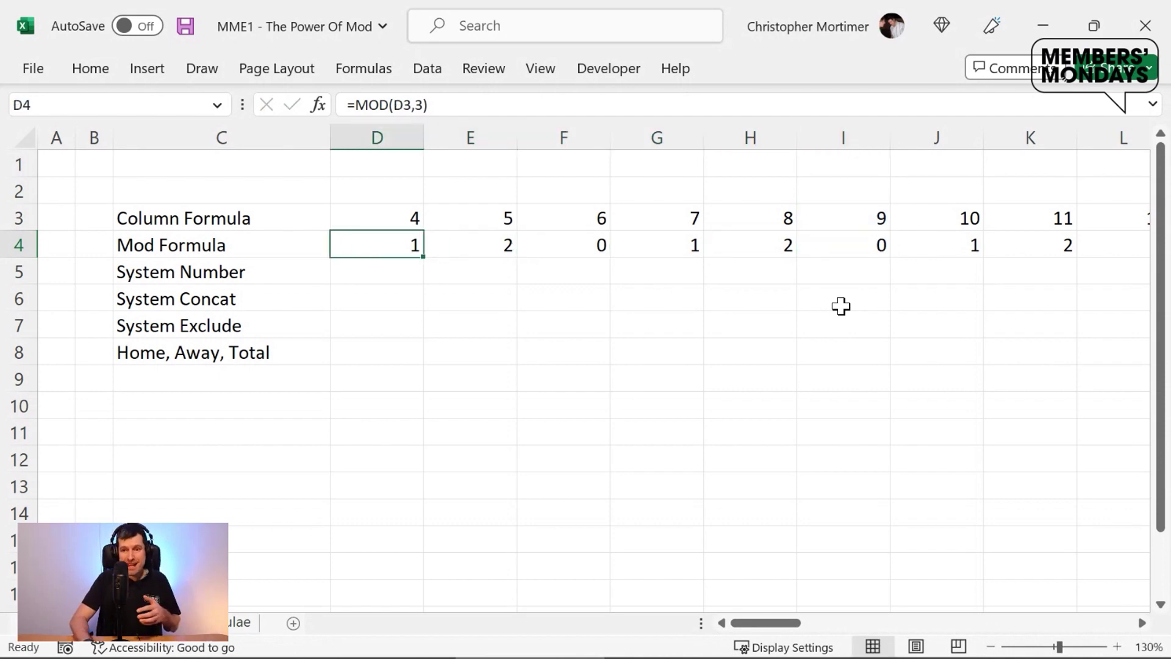
# Step: Move down to the System Number row and along it
pyautogui.press('Down')
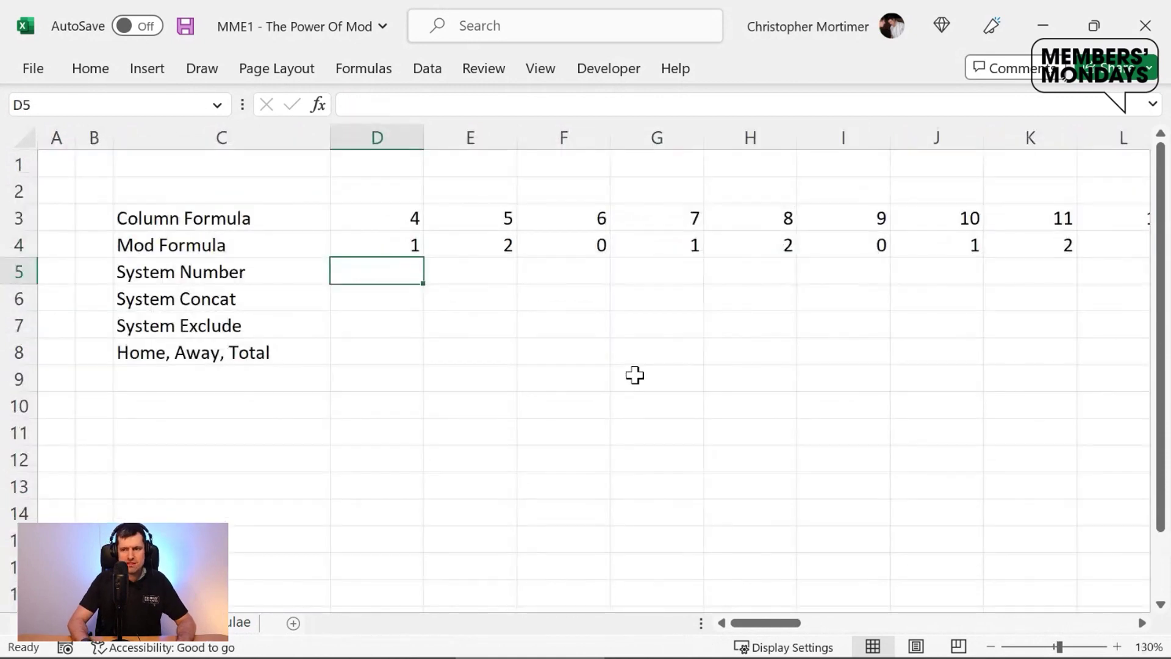
pyautogui.press('Right')
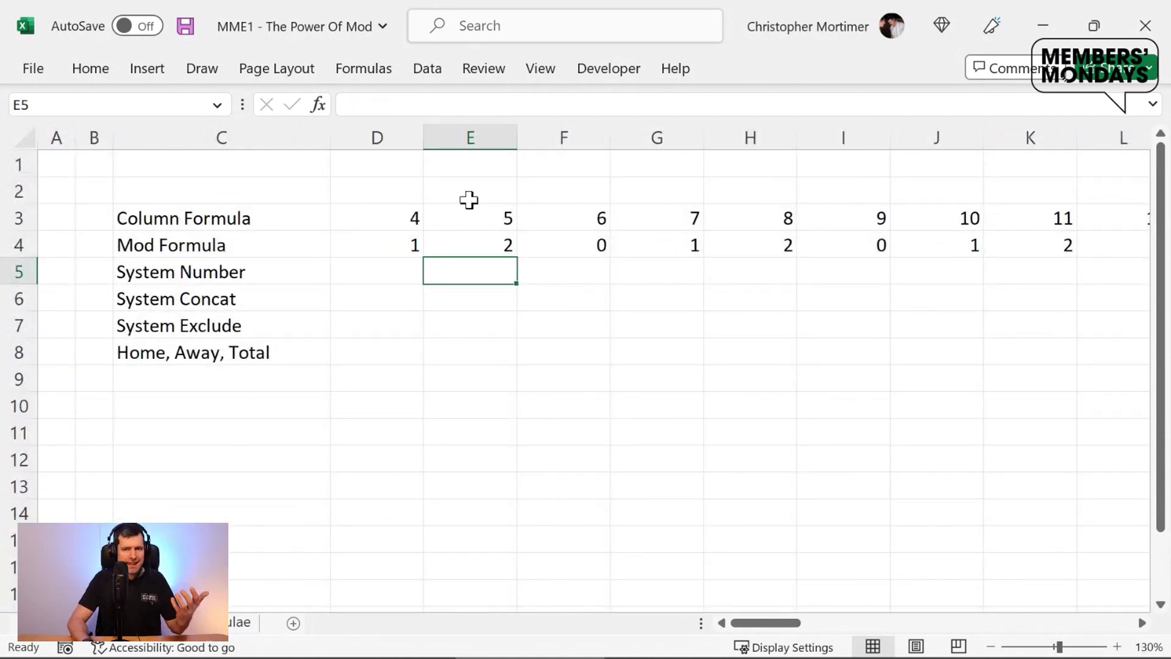
# Step: Enter the starting system number 1 in D5
pyautogui.press('Left')
pyautogui.write('1')
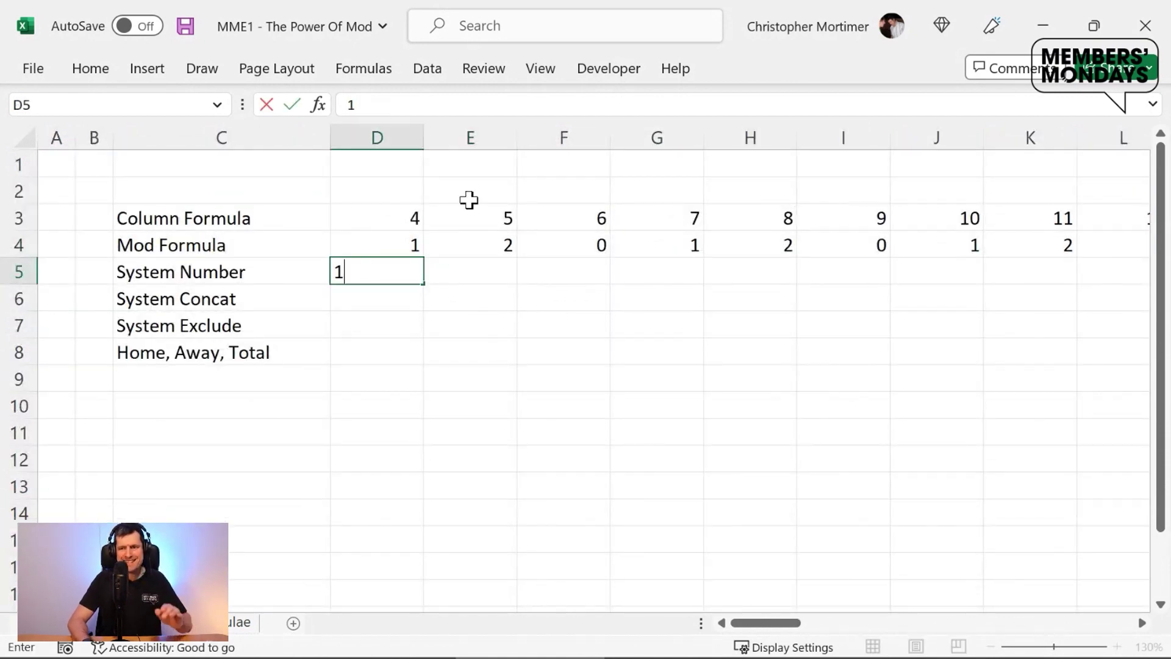
pyautogui.press('Return')
pyautogui.press('Up')
pyautogui.press('Right')
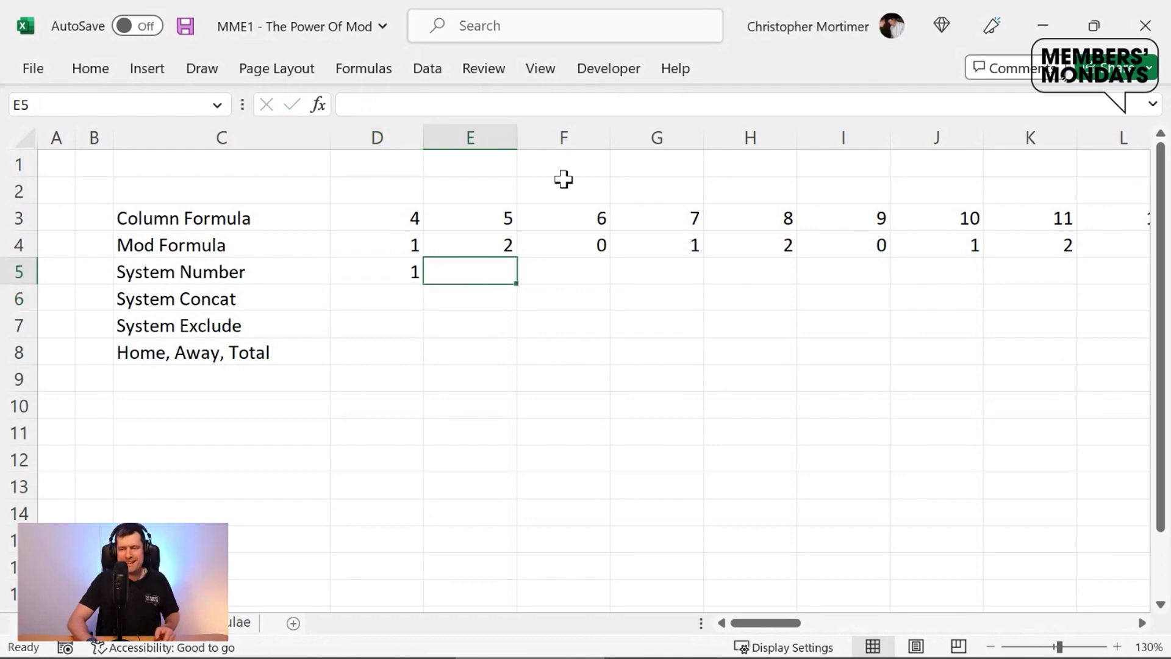
# Step: Enter =IF(E4=1,D5+1,D5) in E5 so the number increments whenever the remainder is 1
pyautogui.write('=if(')
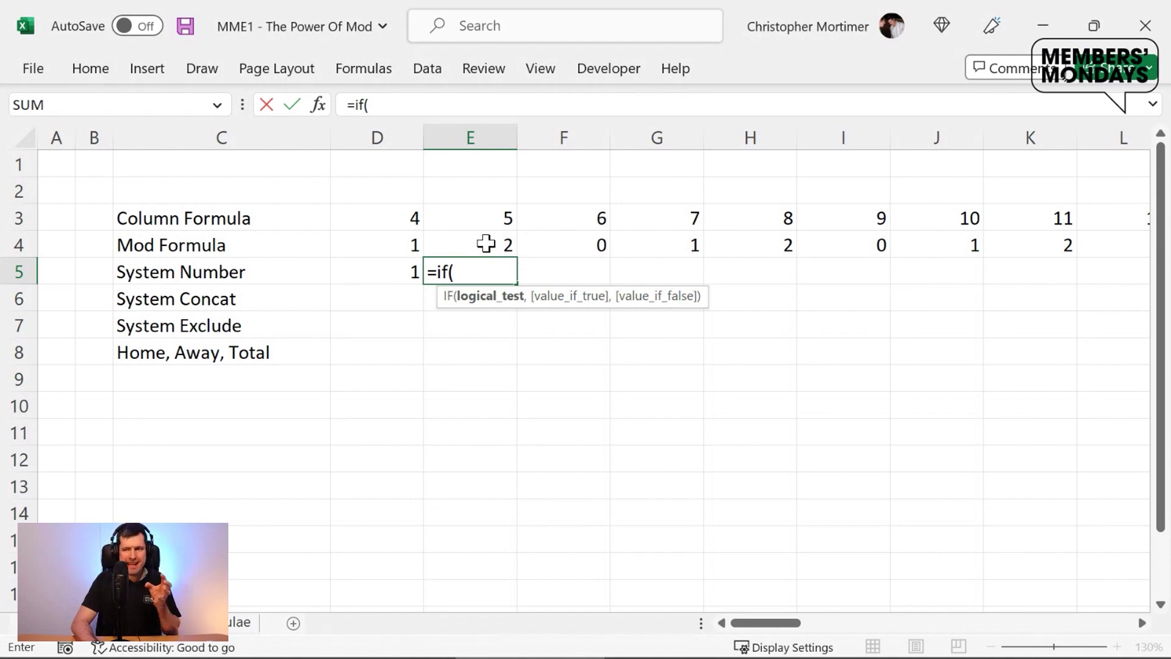
pyautogui.click(486, 244)
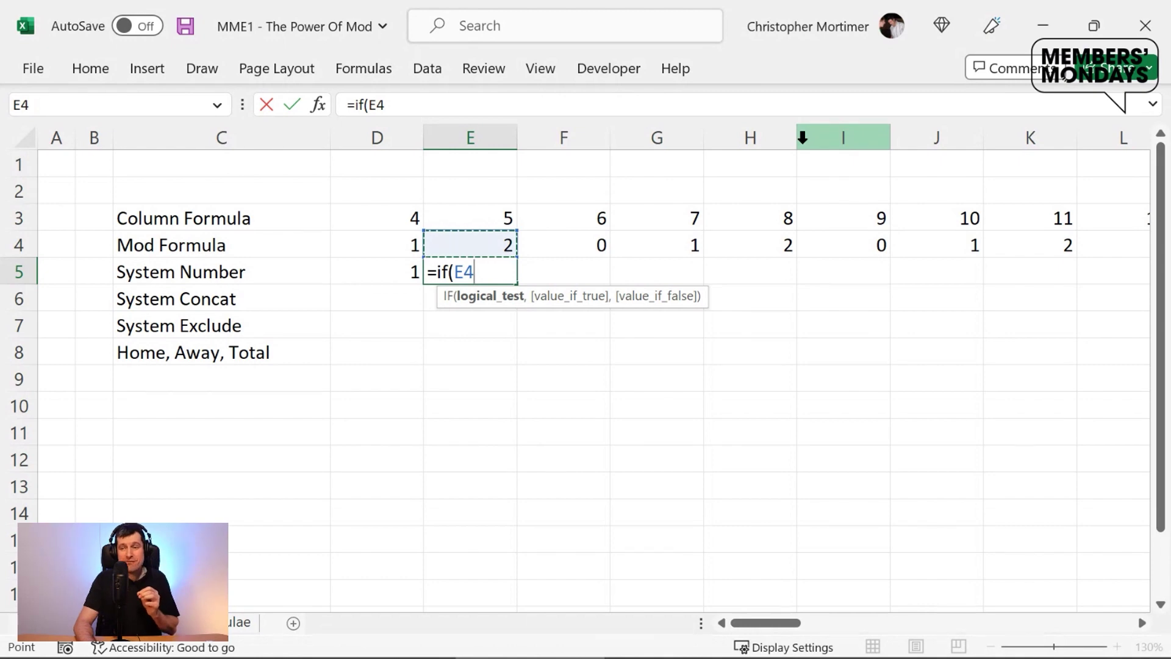
pyautogui.write('=')
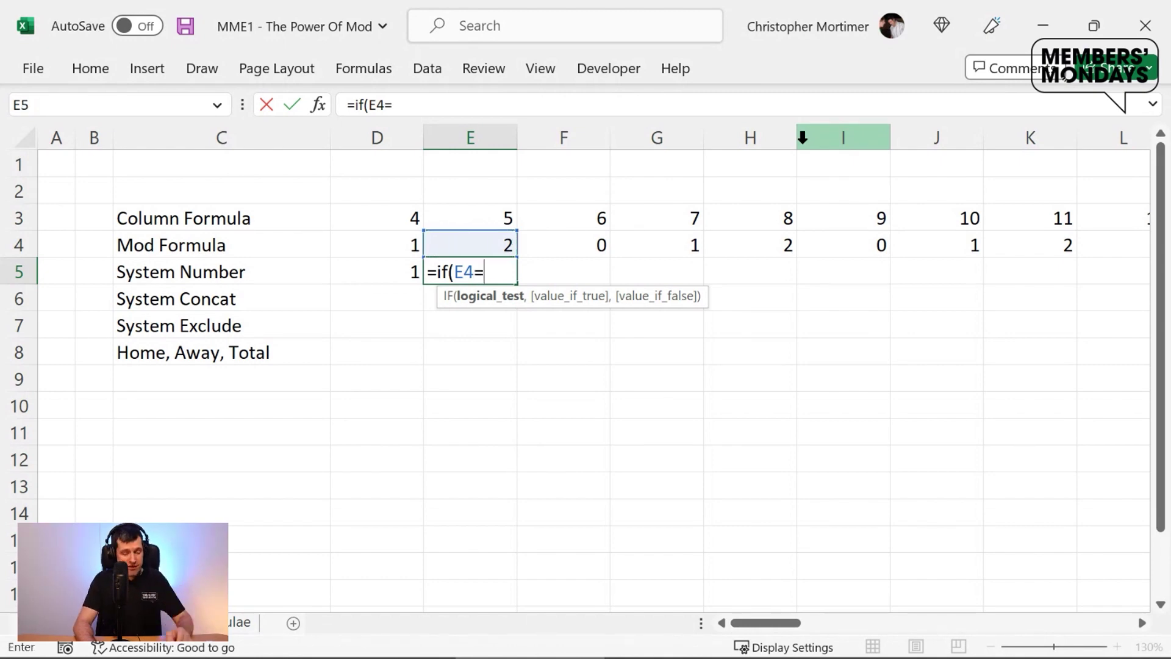
pyautogui.write('1,')
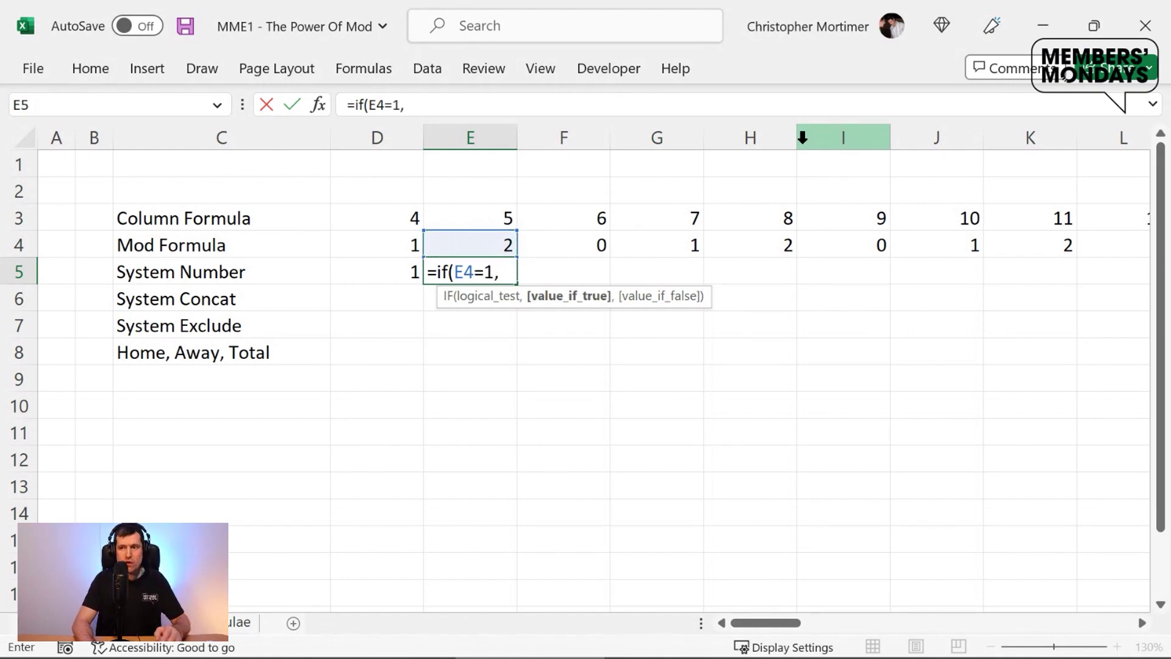
pyautogui.press('Left')
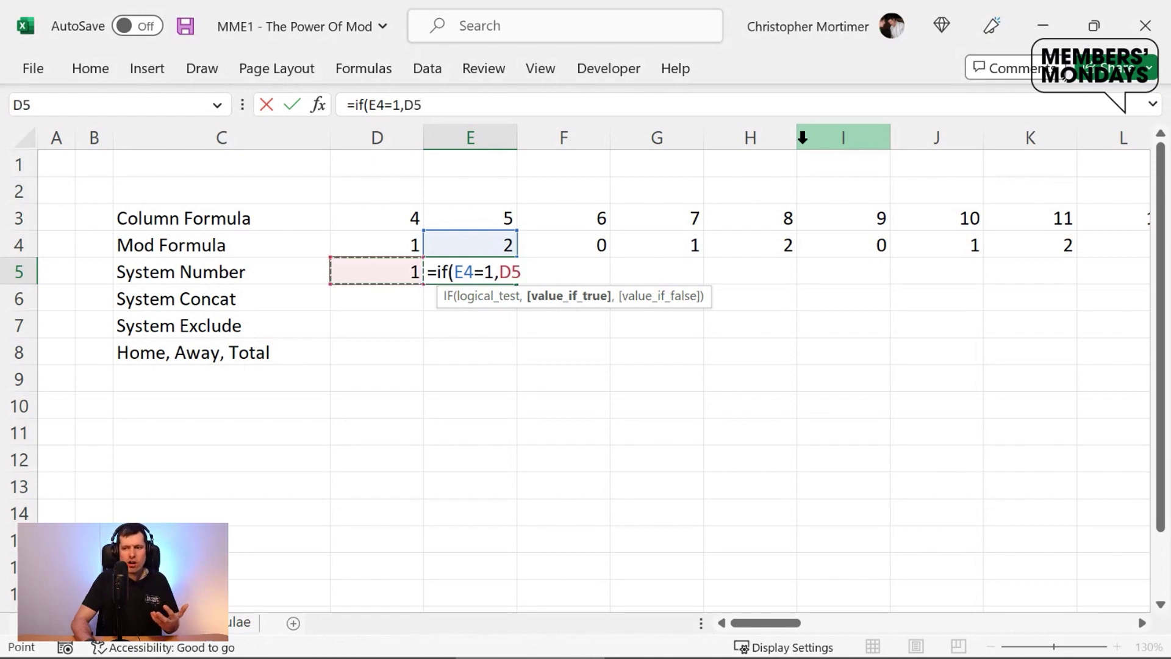
pyautogui.write('+')
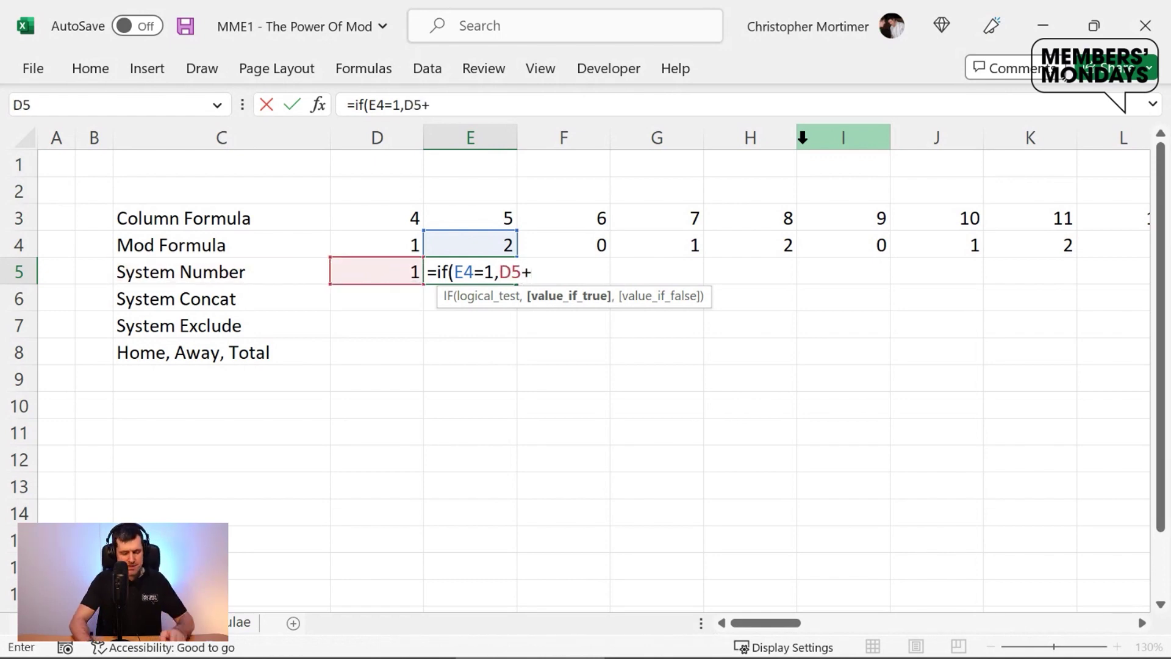
pyautogui.write('1')
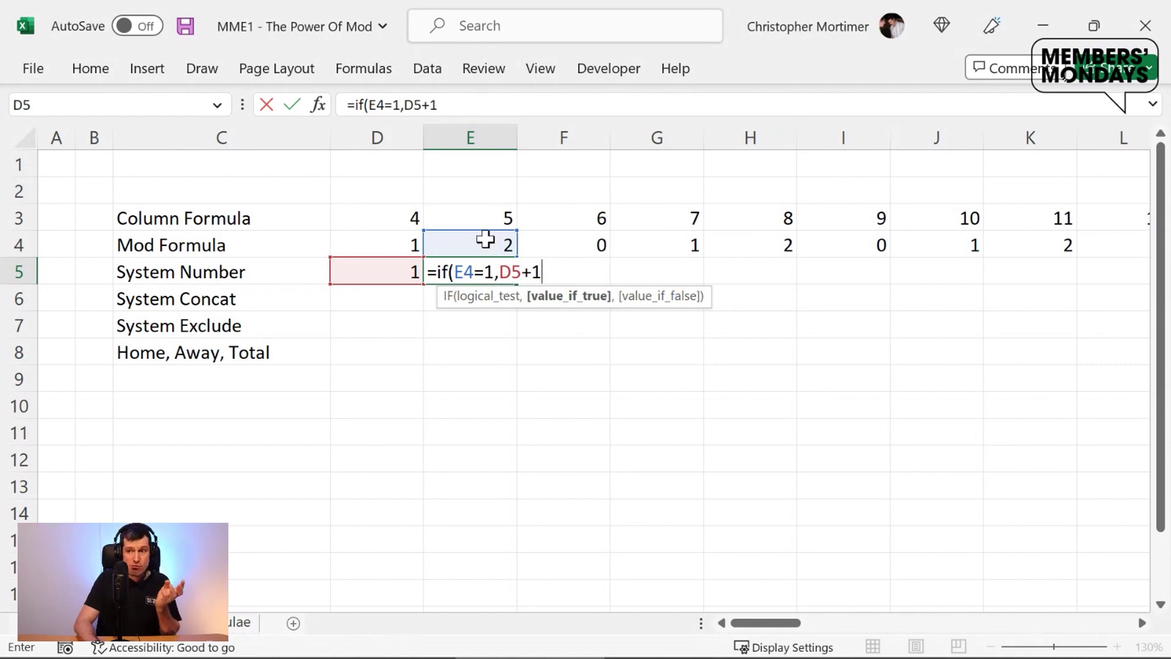
pyautogui.write(',')
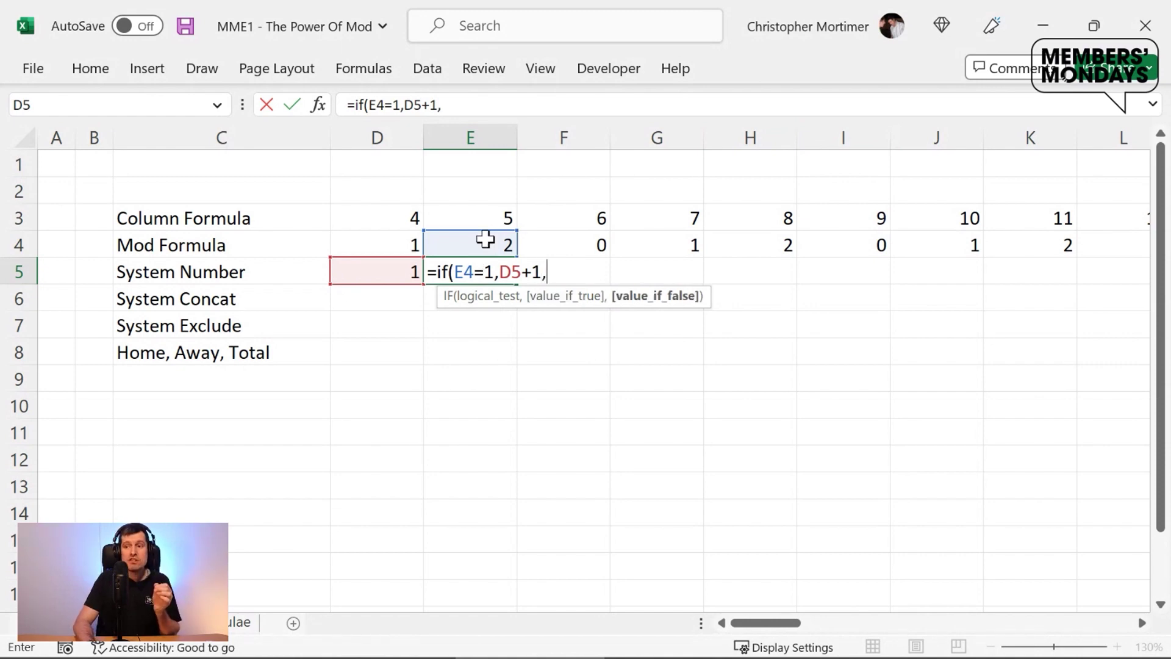
pyautogui.click(367, 269)
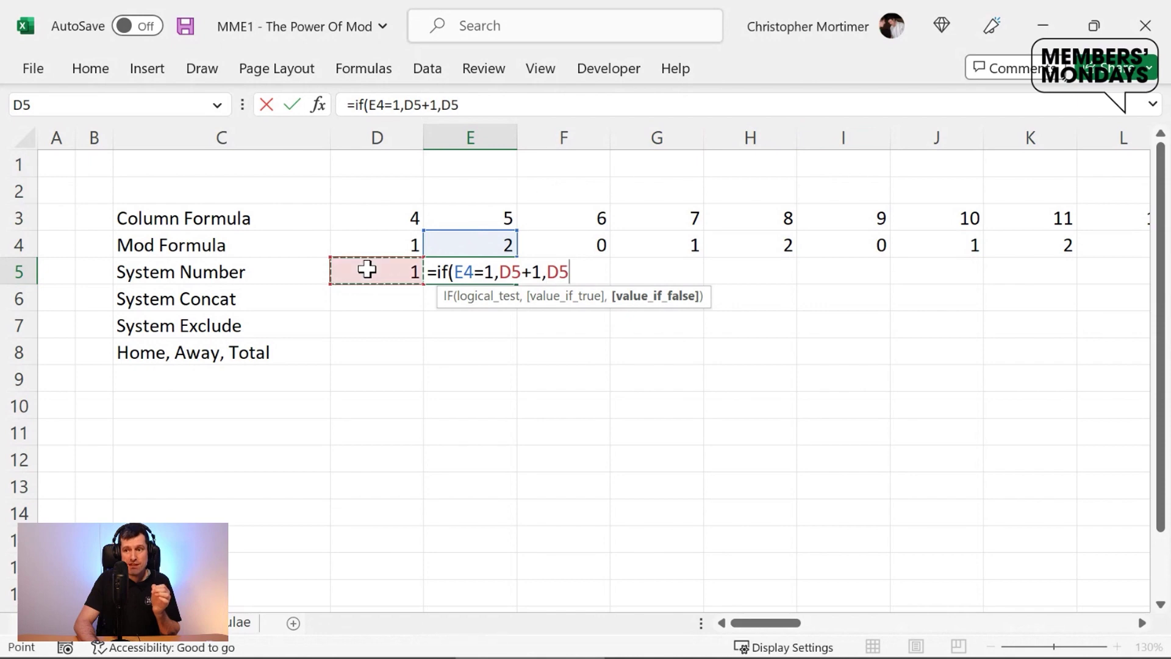
pyautogui.write(')')
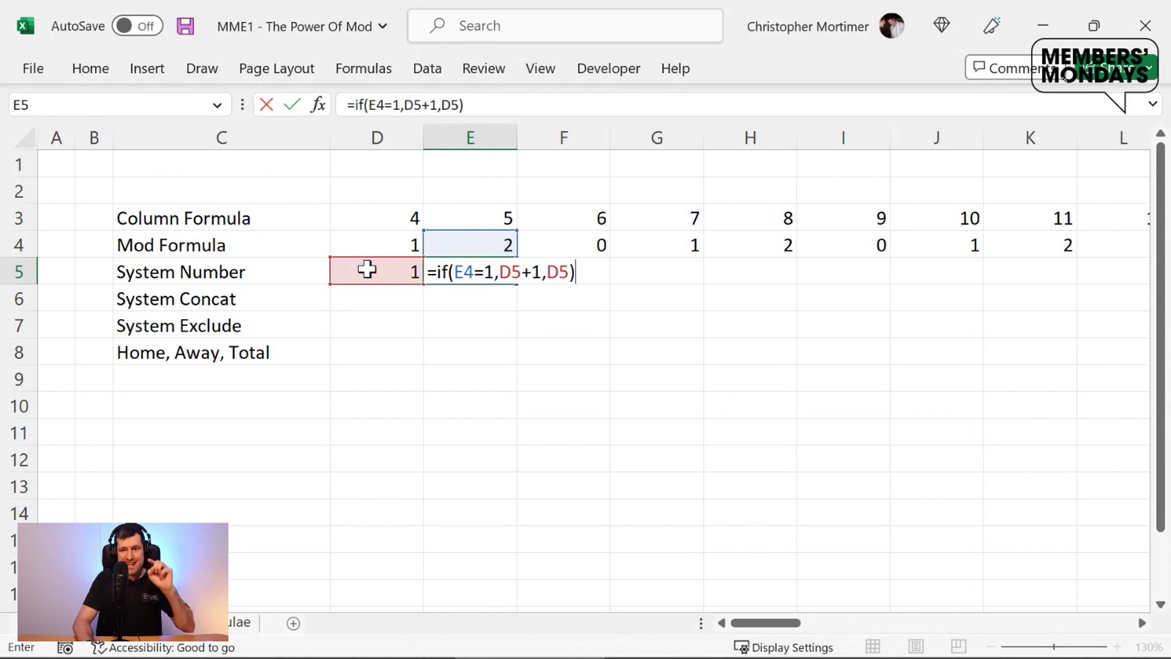
pyautogui.press('Return')
# Step: Fill the IF formula across E5:K5 and check the groups read 1, 1, 1, 2, 2, 2, 3, 3
pyautogui.press('Up')
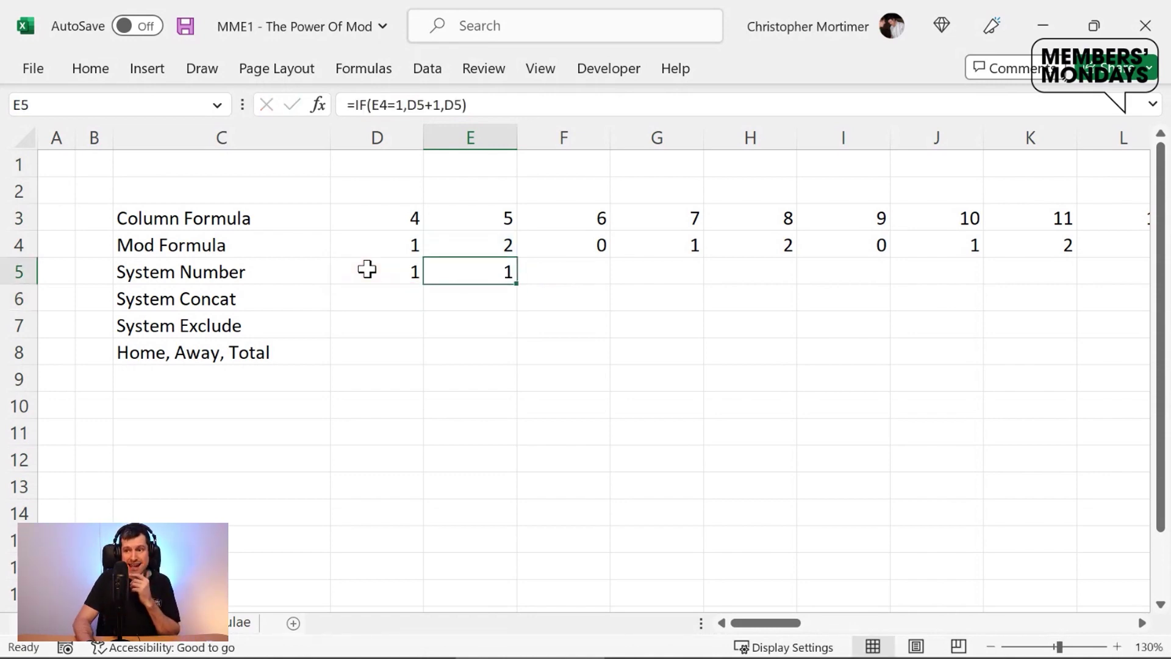
pyautogui.hotkey('shift', 'Right')
pyautogui.hotkey('shift', 'Right')
pyautogui.hotkey('shift', 'Right')
pyautogui.hotkey('shift', 'Right')
pyautogui.hotkey('shift', 'Right')
pyautogui.hotkey('shift', 'Right')
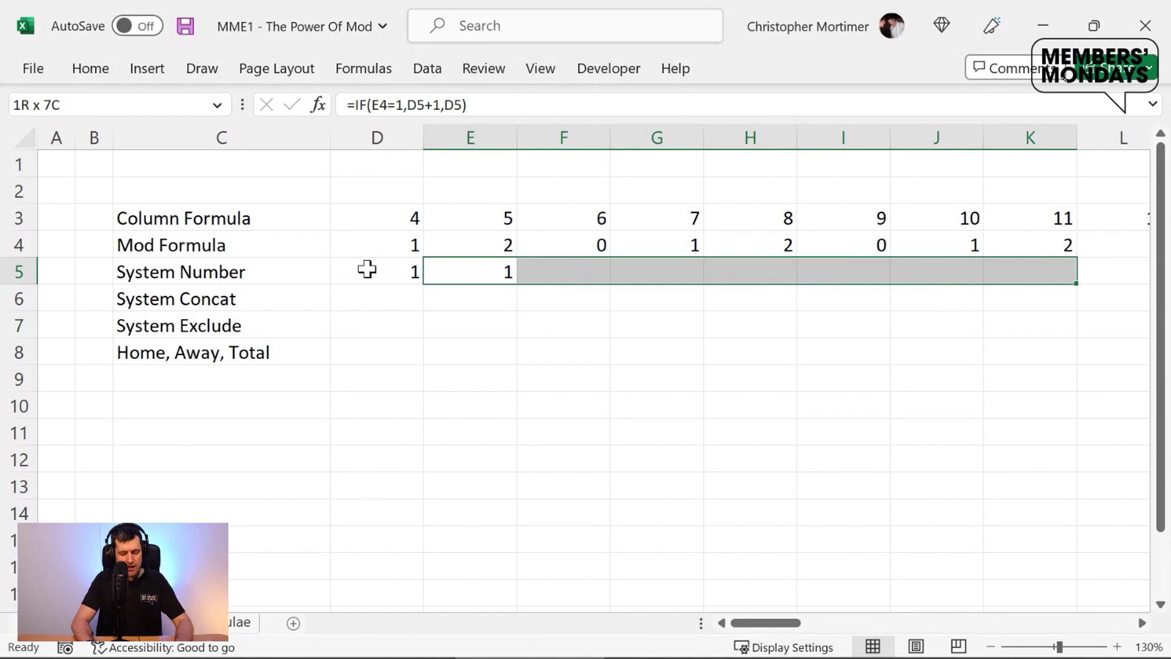
pyautogui.hotkey('ctrl', 'r')
pyautogui.press('Left')
pyautogui.press('Left')
pyautogui.press('Right')
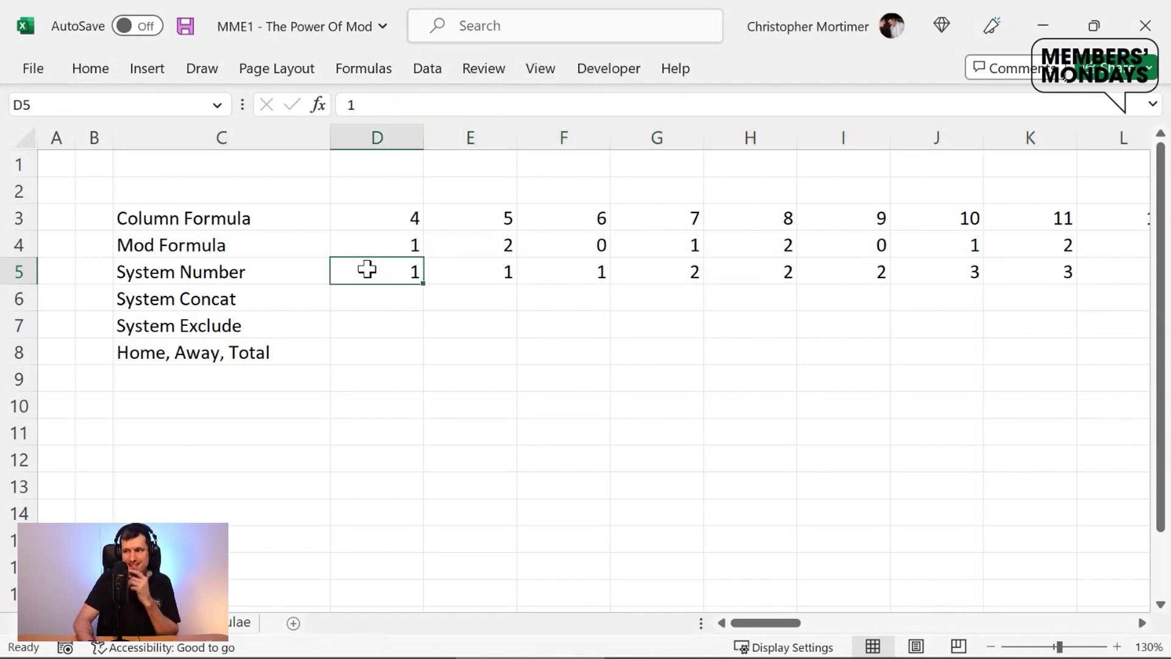
pyautogui.press('Right')
pyautogui.press('Left')
pyautogui.hotkey('shift', 'Right')
pyautogui.hotkey('shift', 'Right')
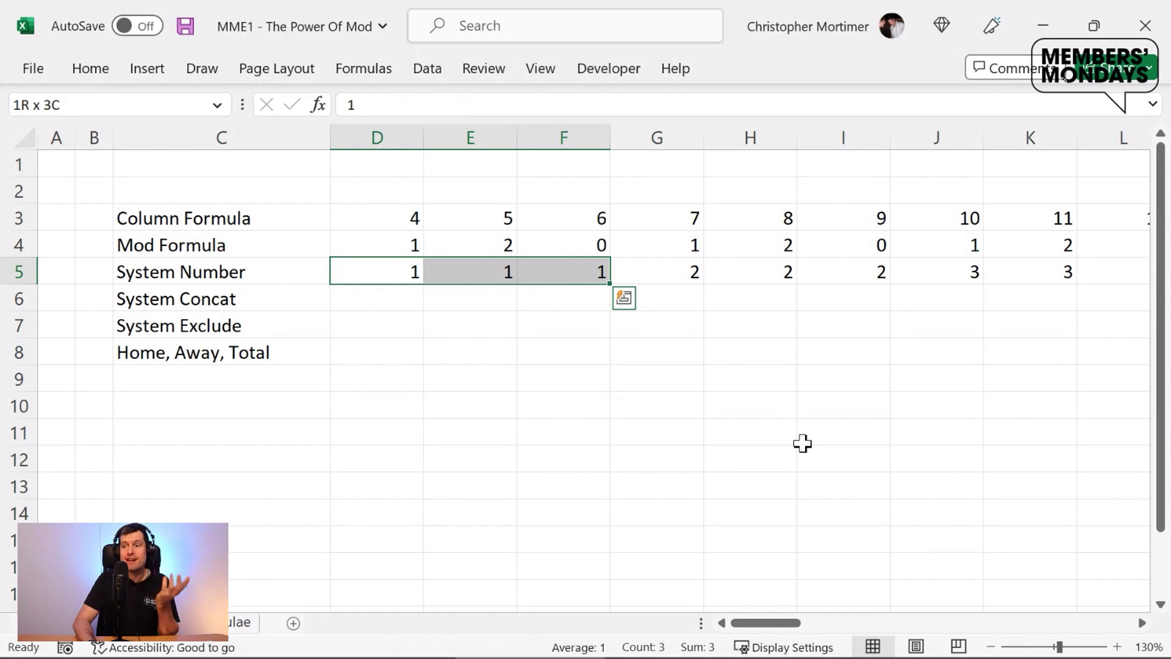
pyautogui.press('Right')
pyautogui.press('Right')
pyautogui.press('Right')
pyautogui.hotkey('shift', 'Right')
pyautogui.hotkey('shift', 'Right')
pyautogui.press('Right')
pyautogui.press('Right')
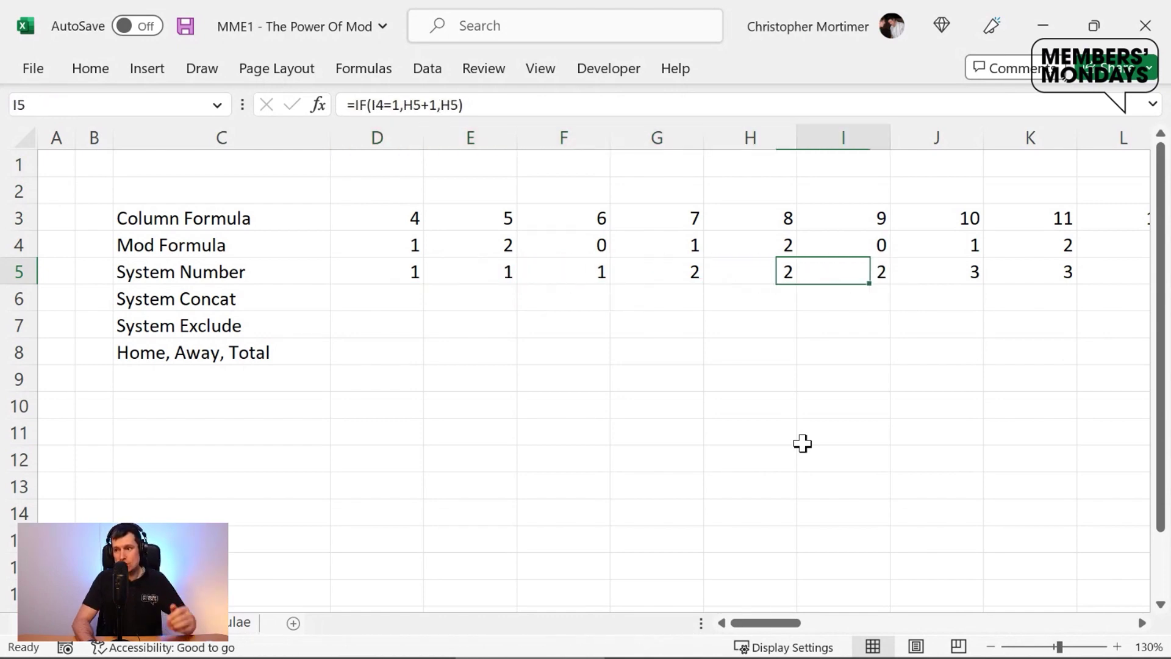
pyautogui.press('Right')
# Step: Compare against the SYSTEM header layout sheet, then return to the helper sheet at D6
pyautogui.hotkey('ctrl', 'pagedown')
pyautogui.press('Left')
pyautogui.press('Left')
pyautogui.press('Left')
pyautogui.press('Left')
pyautogui.press('Left')
pyautogui.press('Left')
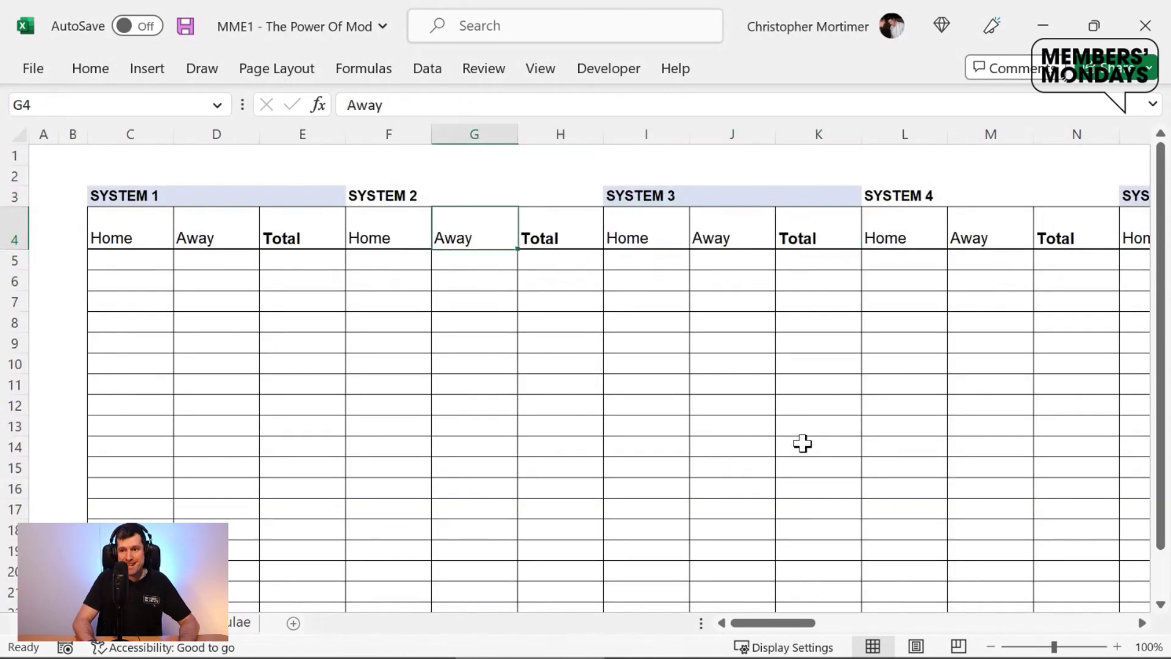
pyautogui.press('Up')
pyautogui.hotkey('ctrl', 'pageup')
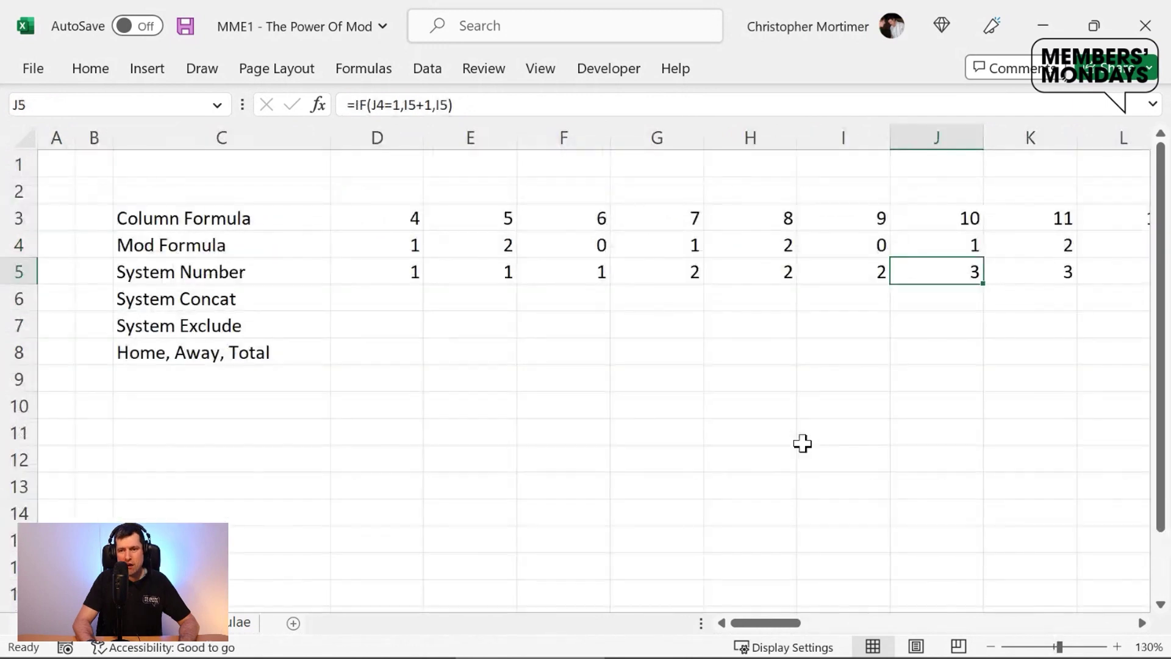
pyautogui.press('Left')
pyautogui.press('Left')
pyautogui.press('Left')
pyautogui.press('Left')
pyautogui.press('Left')
pyautogui.press('Down')
pyautogui.press('Up')
pyautogui.press('Left')
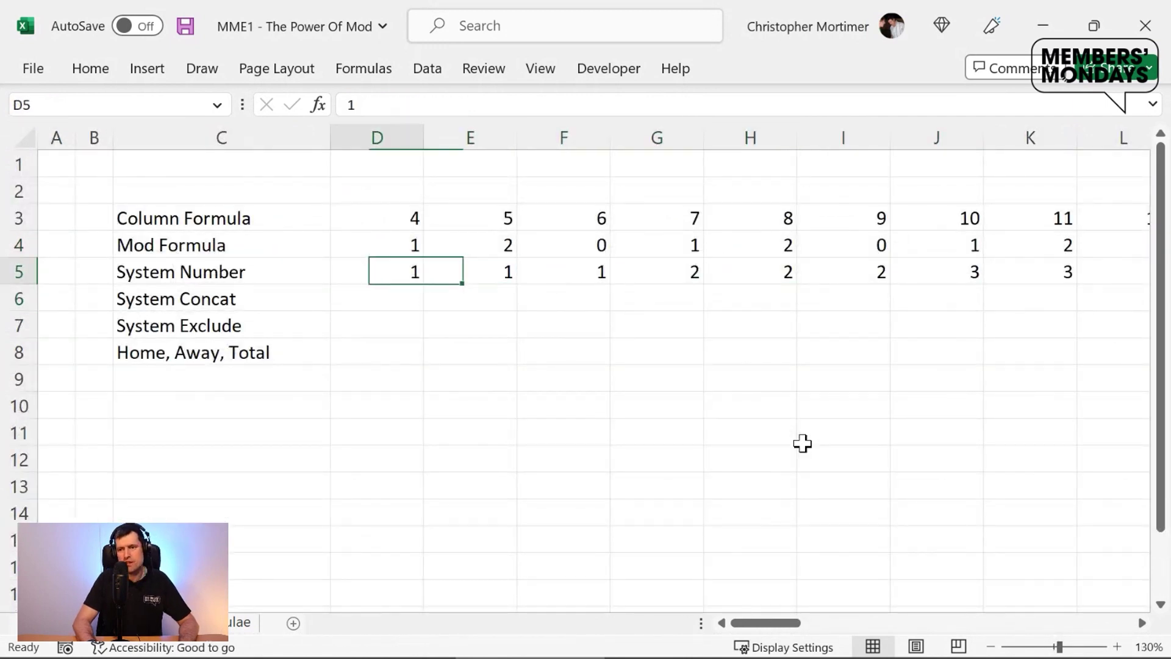
pyautogui.press('Down')
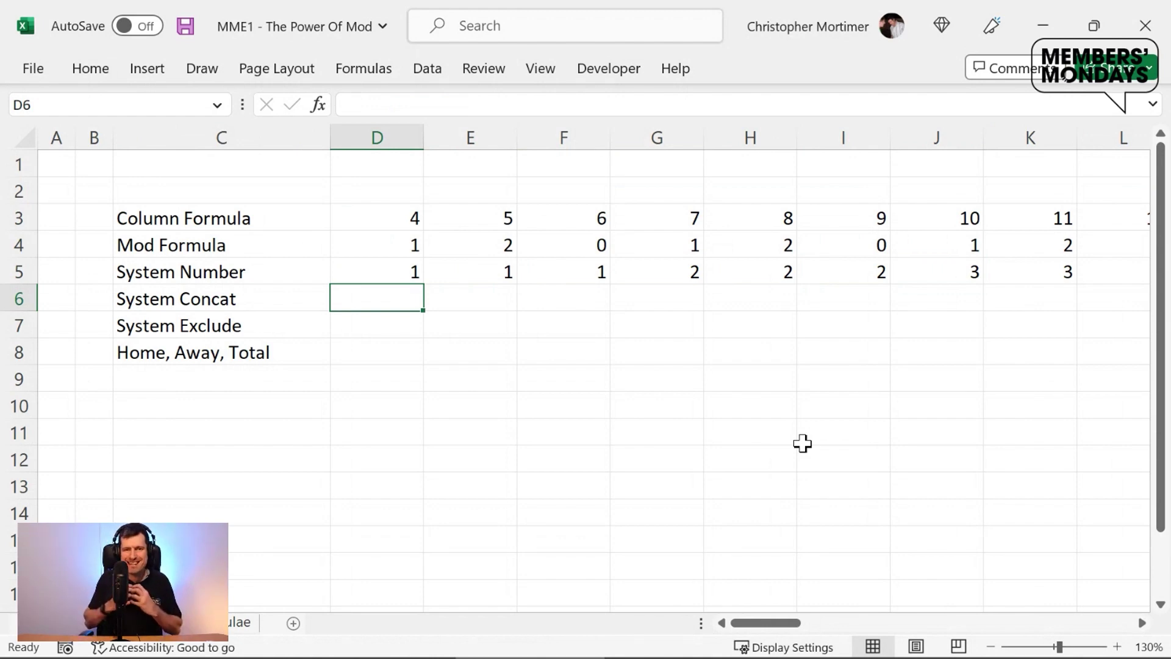
# Step: Enter ="System "&D5 in D6 and fill it across D6:K6, reading System 1 through System 3
pyautogui.write('="System')
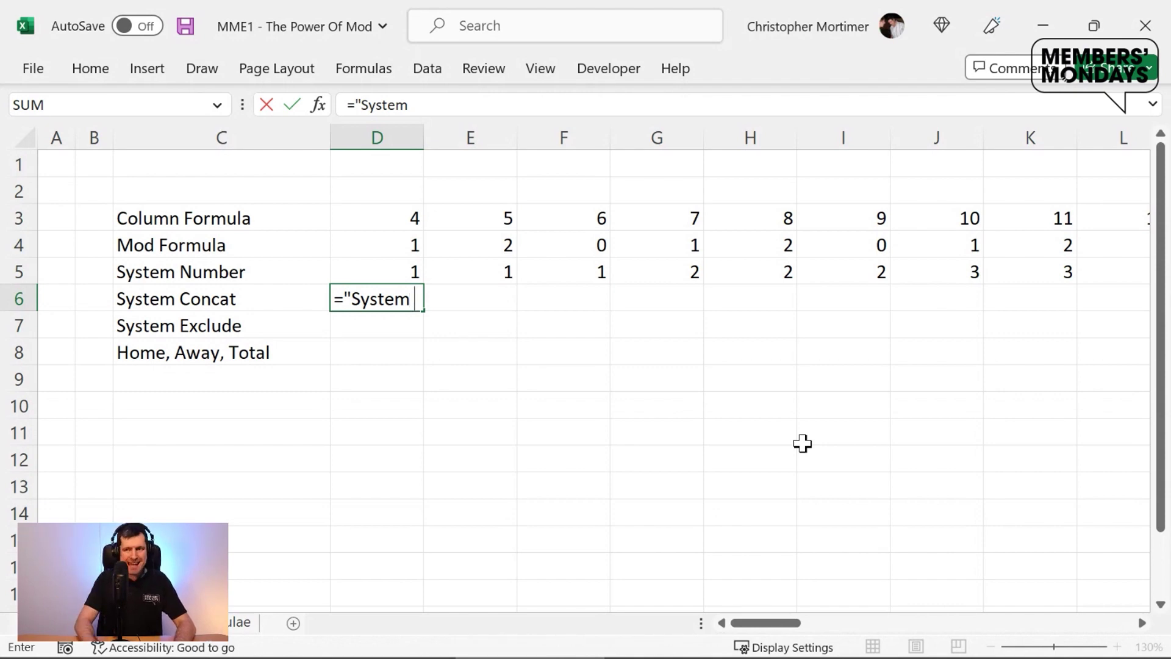
pyautogui.write(' "&')
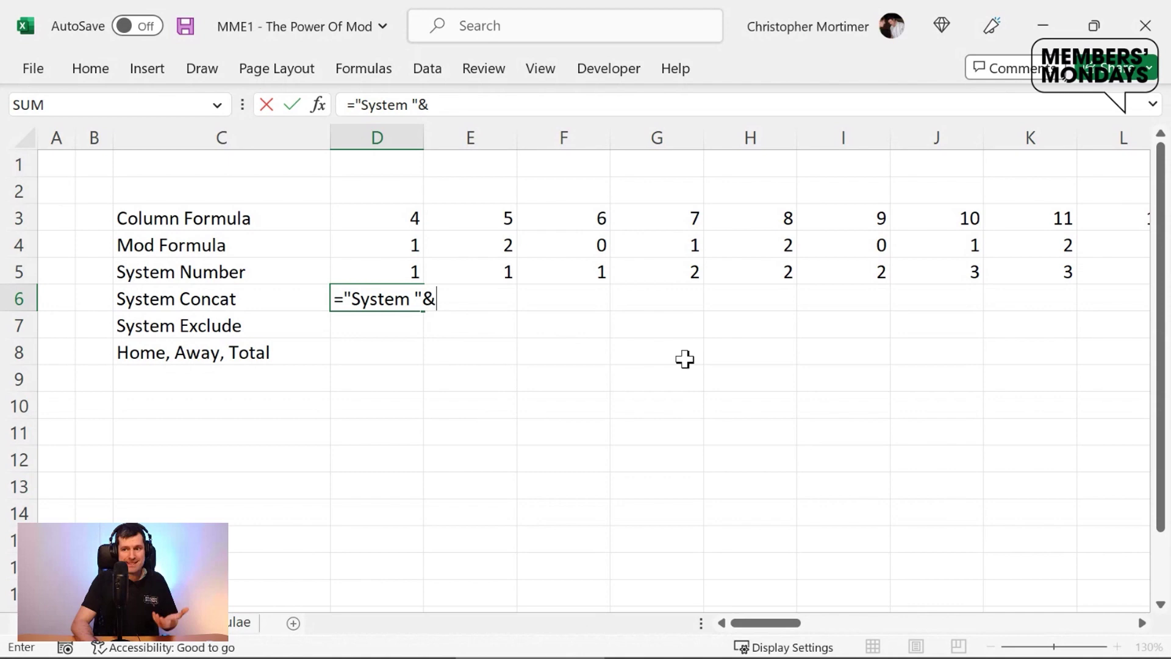
pyautogui.click(397, 269)
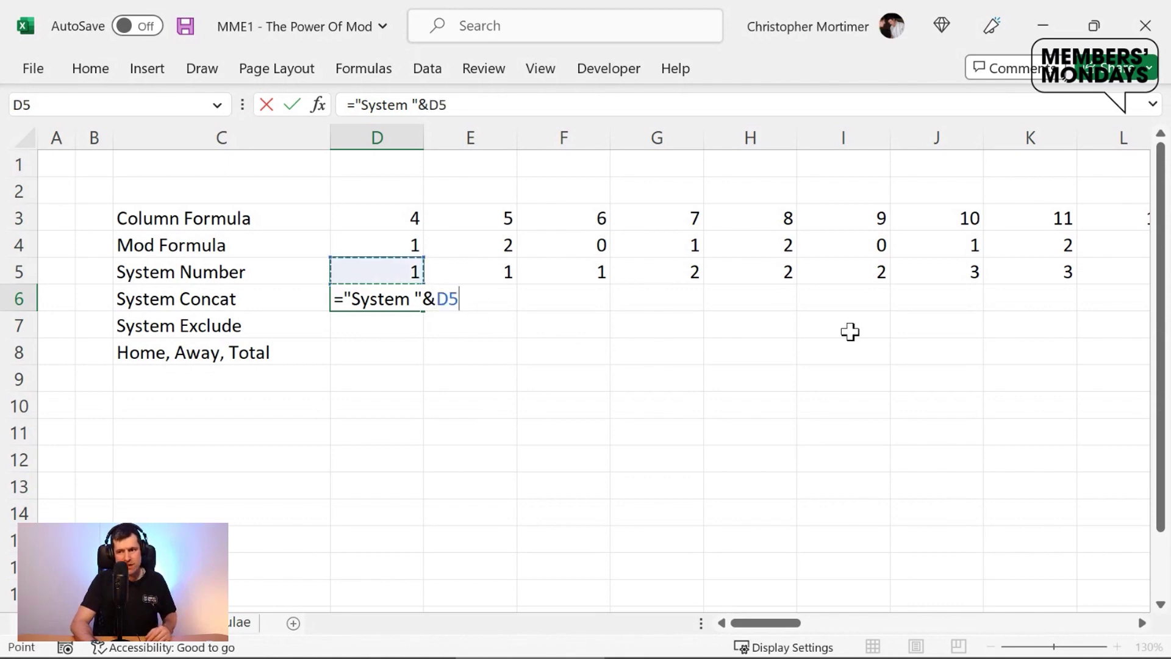
pyautogui.hotkey('ctrl', 'Return')
pyautogui.hotkey('shift', 'Right')
pyautogui.hotkey('shift', 'Right')
pyautogui.hotkey('shift', 'Right')
pyautogui.hotkey('shift', 'Right')
pyautogui.hotkey('shift', 'Right')
pyautogui.hotkey('shift', 'Right')
pyautogui.hotkey('shift', 'Right')
pyautogui.hotkey('ctrl', 'r')
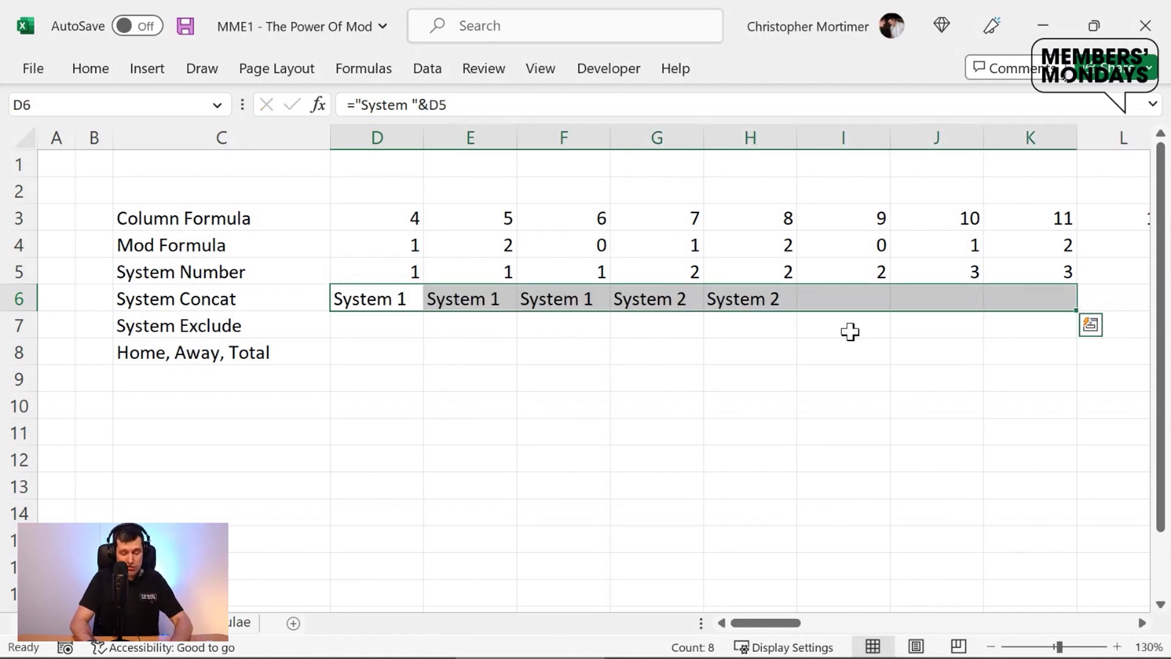
pyautogui.press('Right')
pyautogui.press('Right')
pyautogui.press('Right')
pyautogui.press('Right')
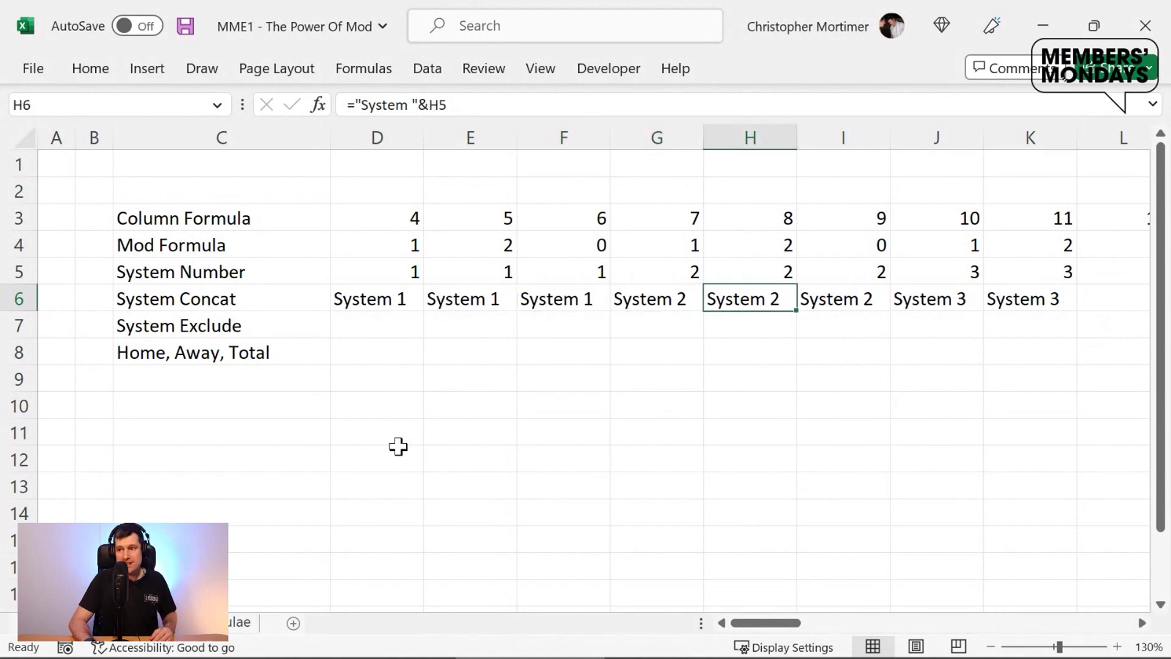
# Step: Review the SYSTEM heading row on the output sheet, then return to D7 on the helper sheet
pyautogui.press('Down')
pyautogui.press('Left')
pyautogui.press('Left')
pyautogui.press('Left')
pyautogui.press('Left')
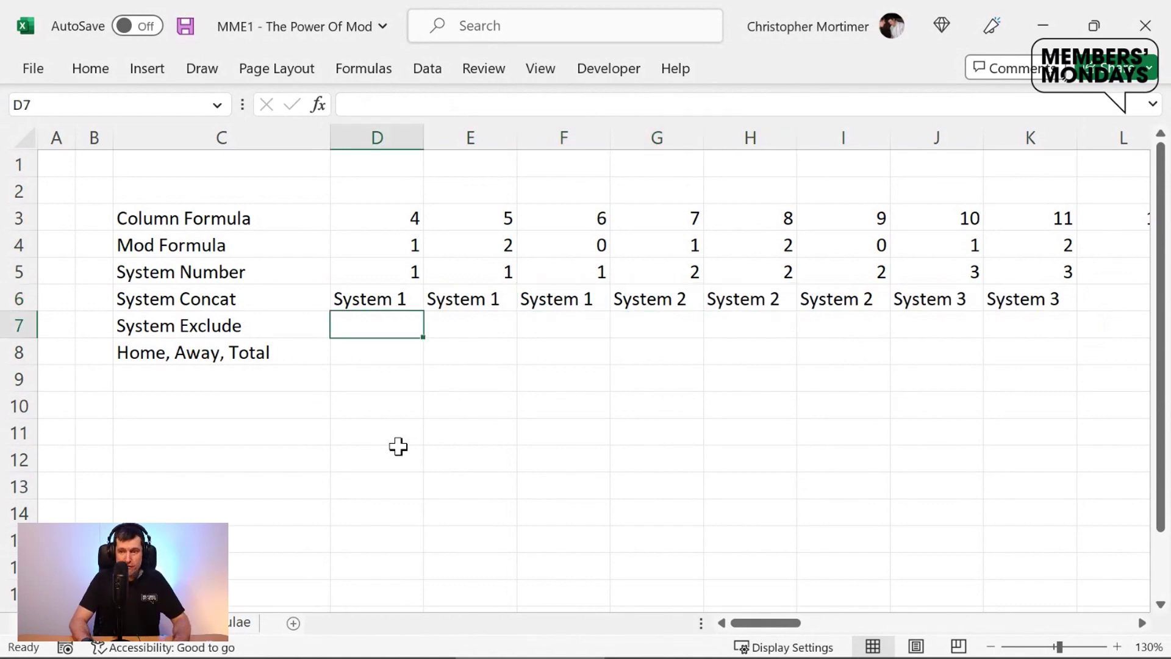
pyautogui.hotkey('ctrl', 'pagedown')
pyautogui.press('Right')
pyautogui.press('Right')
pyautogui.press('Right')
pyautogui.press('Right')
pyautogui.press('Right')
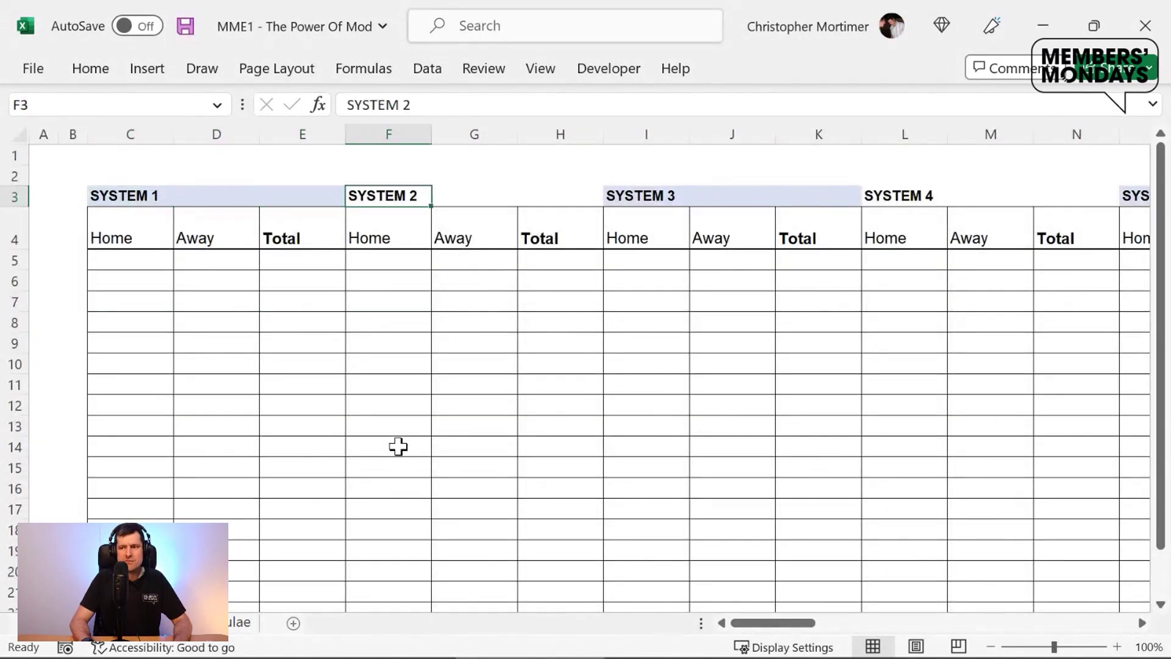
pyautogui.press('Left')
pyautogui.press('Left')
pyautogui.press('Right')
pyautogui.press('Right')
pyautogui.hotkey('ctrl', 'pageup')
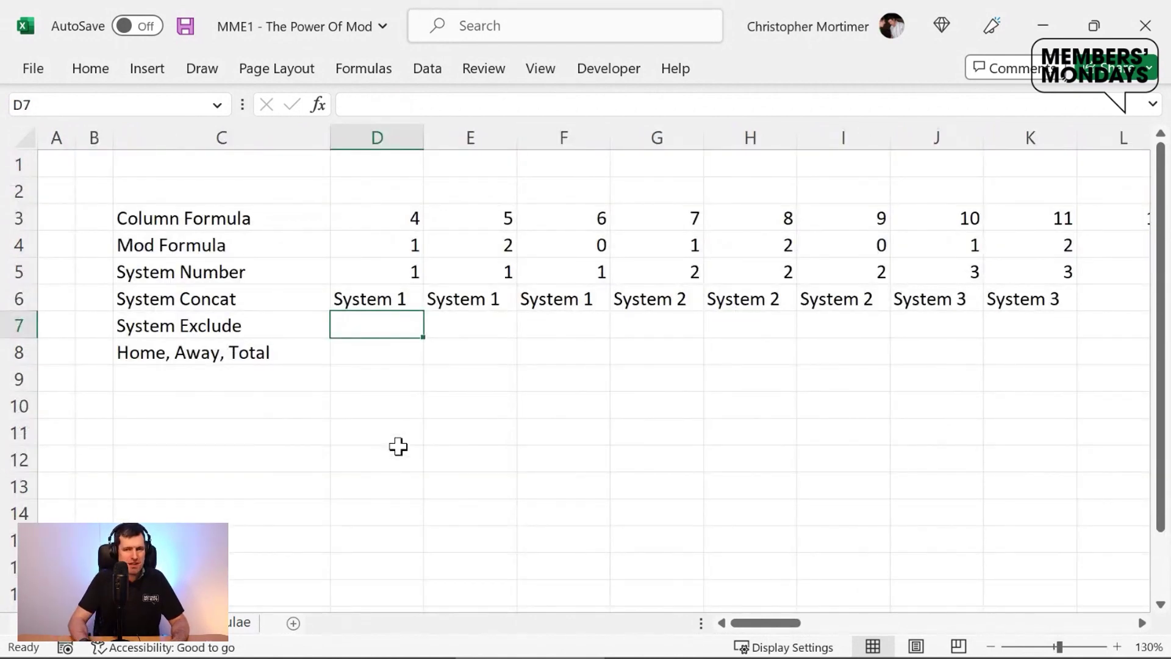
# Step: Enter =IF(D4=1,D6,"") in D7, fill it across D7:K7, and view the SYSTEM headings sheet
pyautogui.write('=if(')
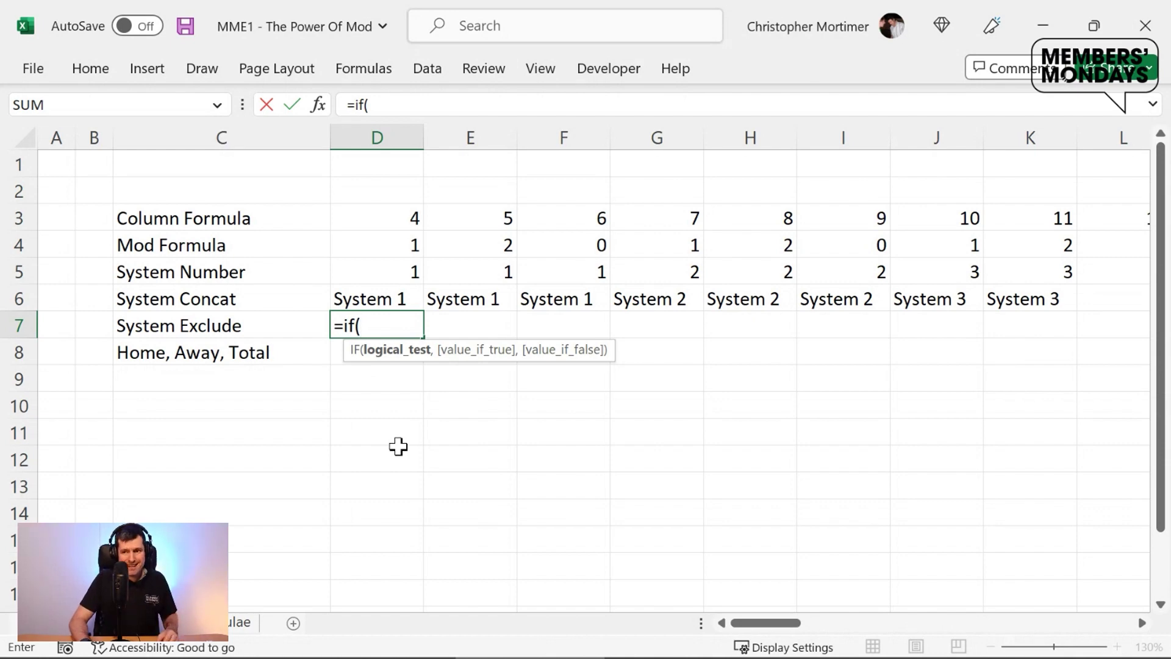
pyautogui.press('Up')
pyautogui.press('Up')
pyautogui.press('Up')
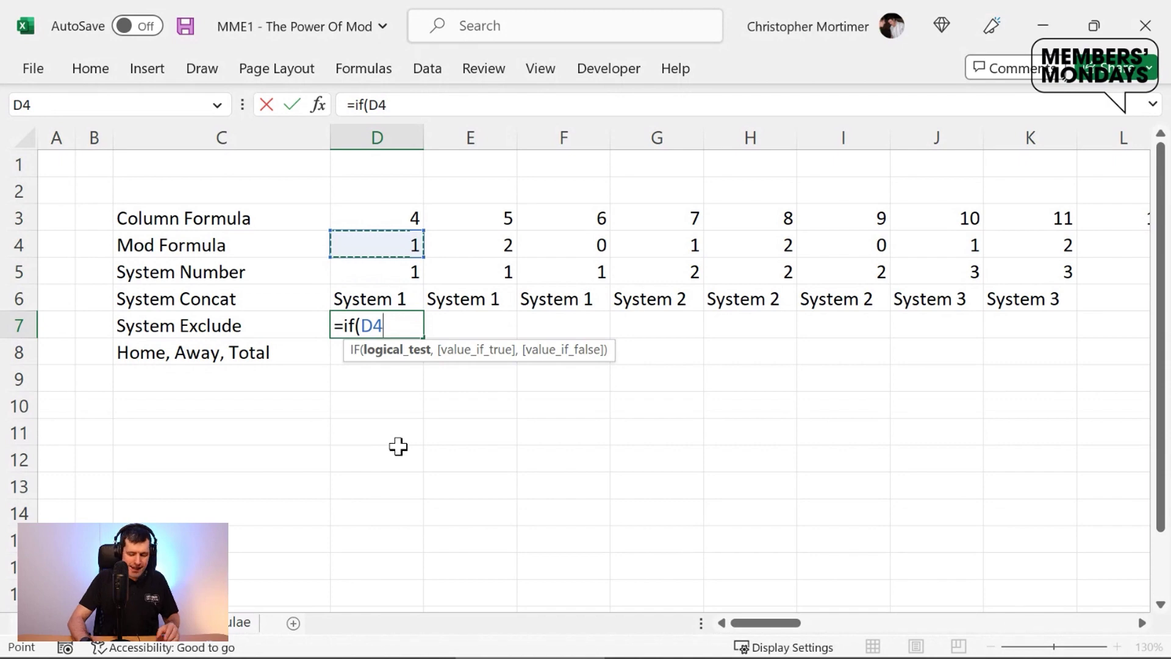
pyautogui.write('=1')
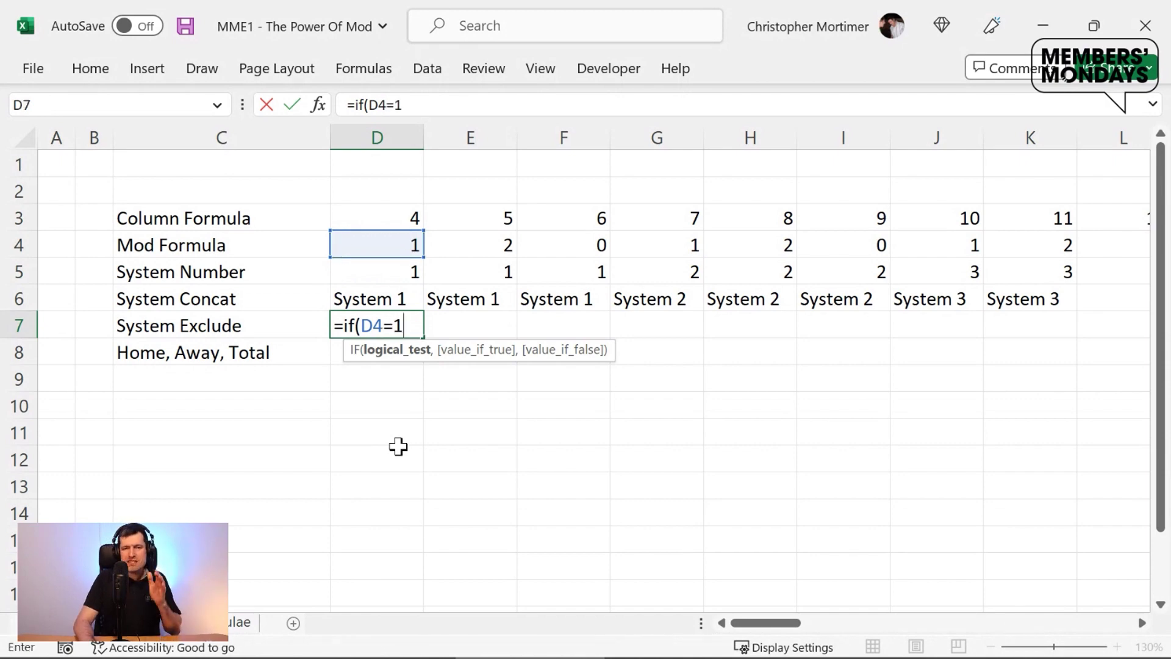
pyautogui.write(',')
pyautogui.press('Up')
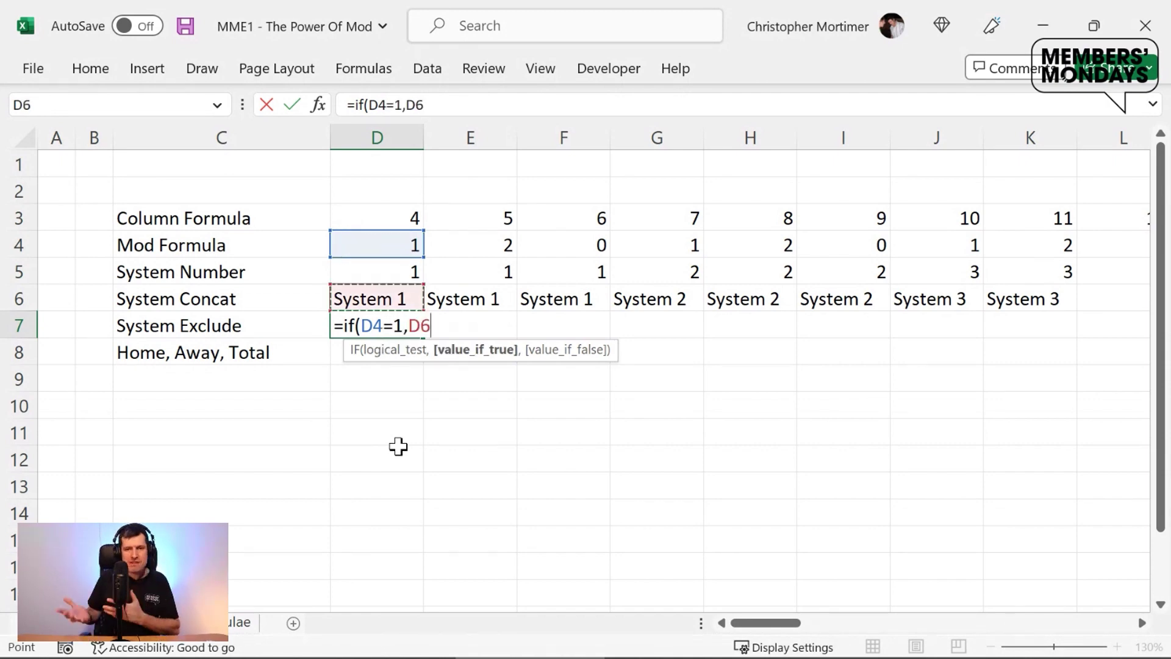
pyautogui.write(',')
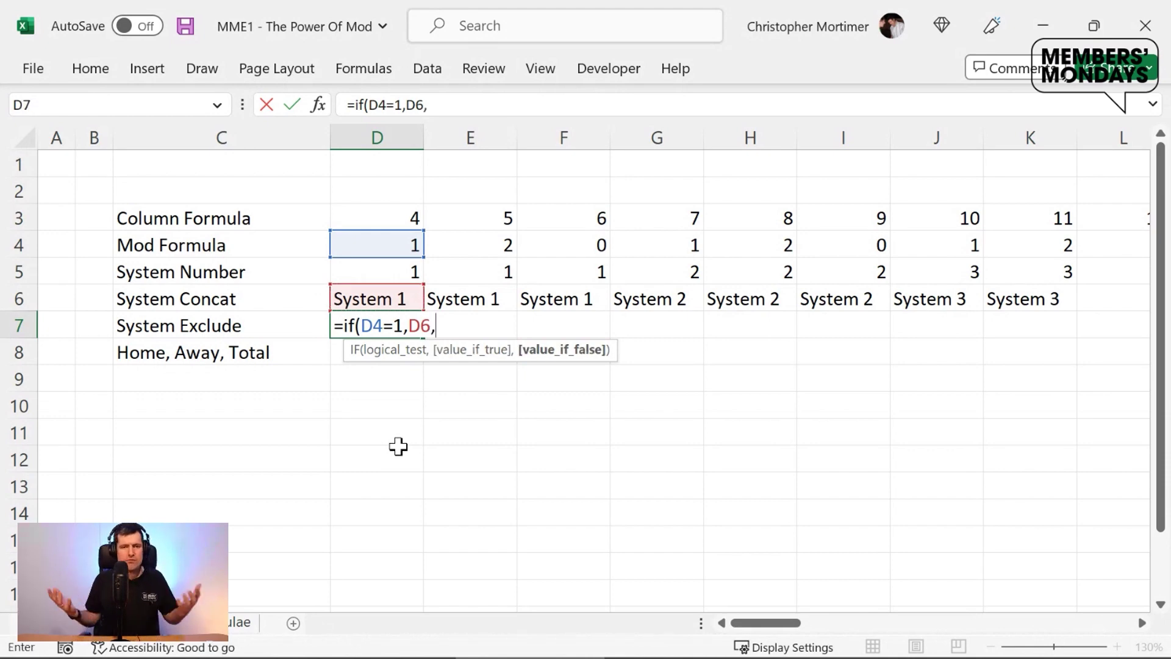
pyautogui.write('"")')
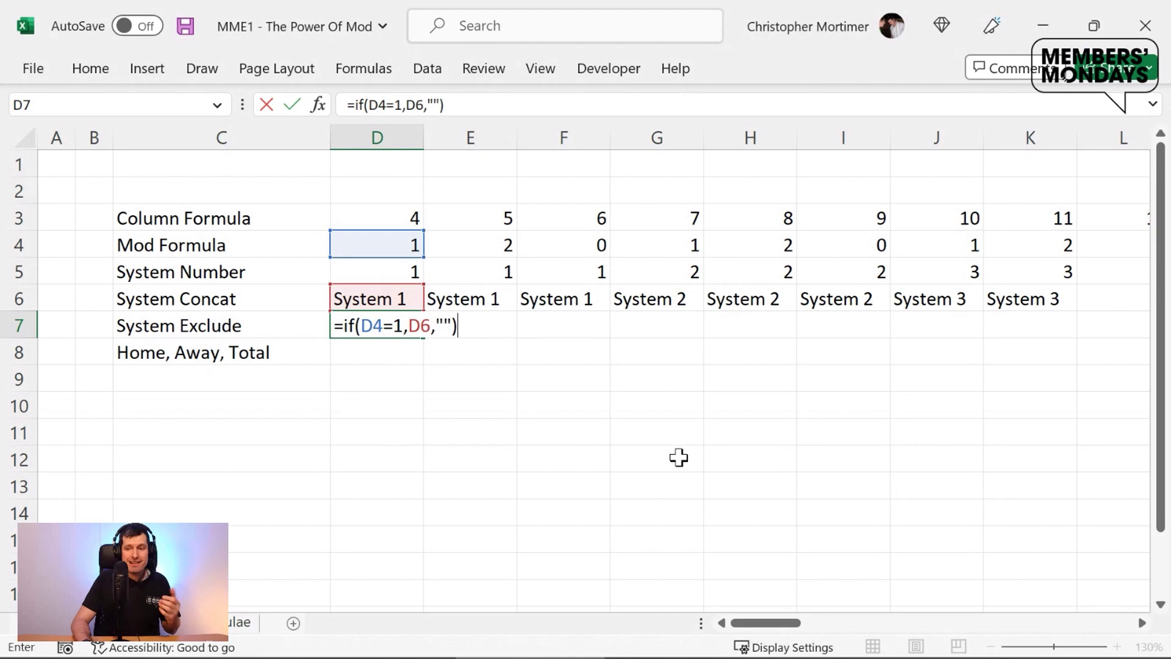
pyautogui.press('Return')
pyautogui.press('Up')
pyautogui.hotkey('shift', 'Right')
pyautogui.hotkey('shift', 'Right')
pyautogui.hotkey('shift', 'Right')
pyautogui.hotkey('shift', 'Right')
pyautogui.hotkey('shift', 'Right')
pyautogui.hotkey('shift', 'Right')
pyautogui.hotkey('shift', 'Right')
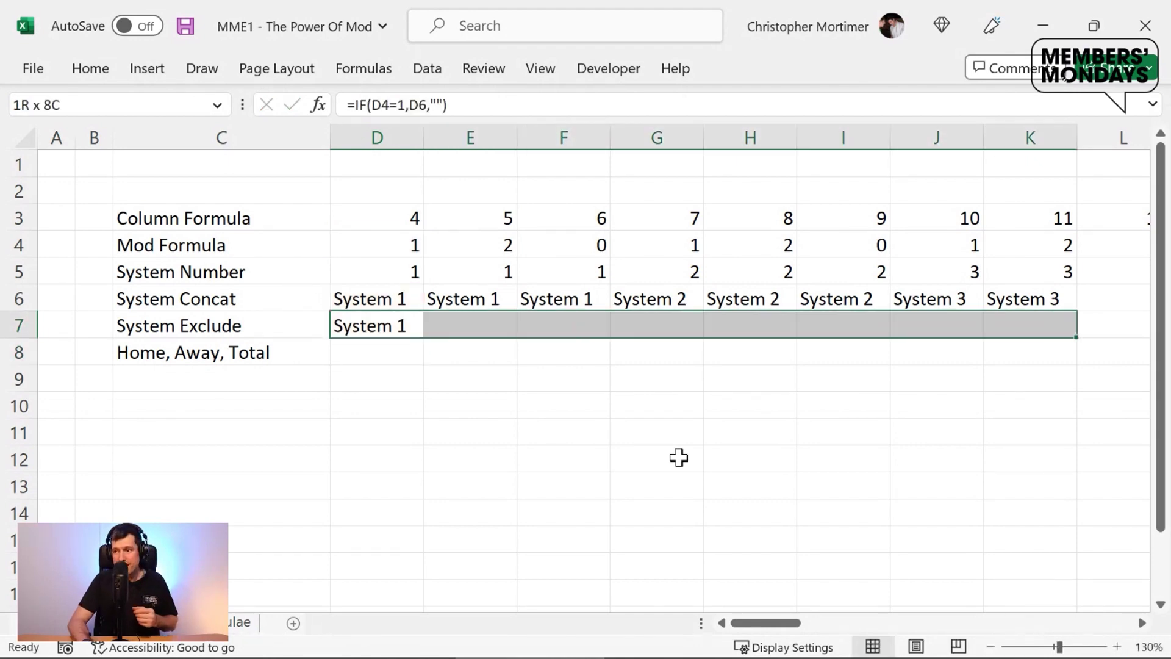
pyautogui.hotkey('ctrl', 'r')
pyautogui.hotkey('ctrl', 'pagedown')
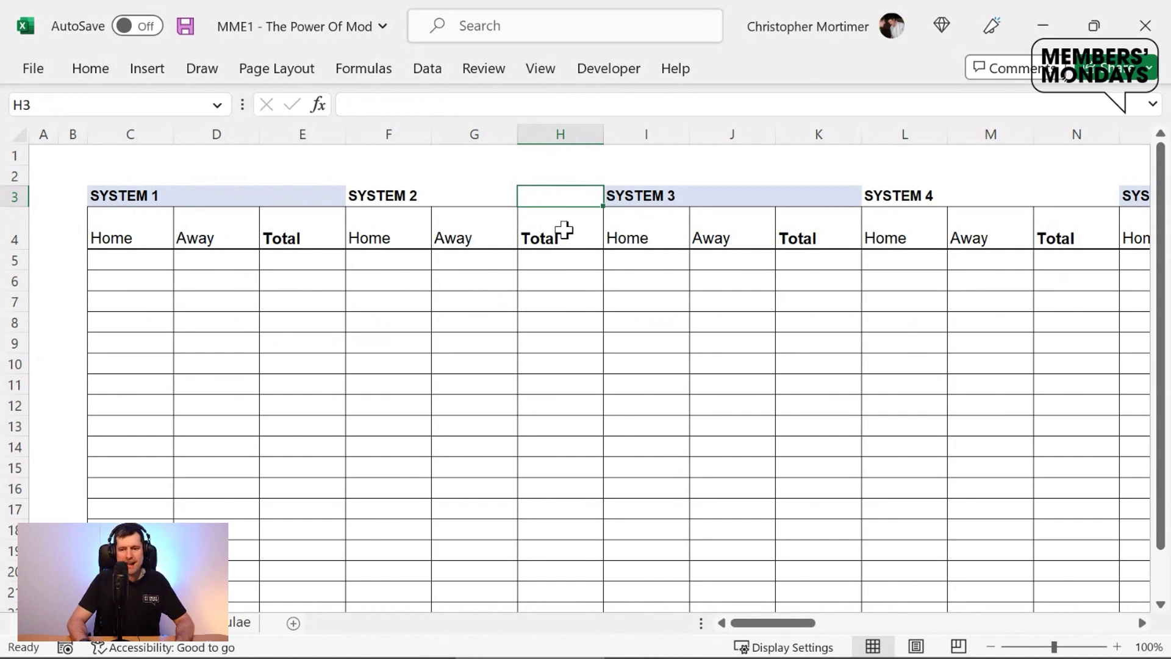
# Step: Change D7 to =UPPER(IF(D4=1,D6,"")) and fill it across D7:K7 to show SYSTEM 1, SYSTEM 2, SYSTEM 3
pyautogui.hotkey('ctrl', 'pageup')
pyautogui.hotkey('ctrl', 'pagedown')
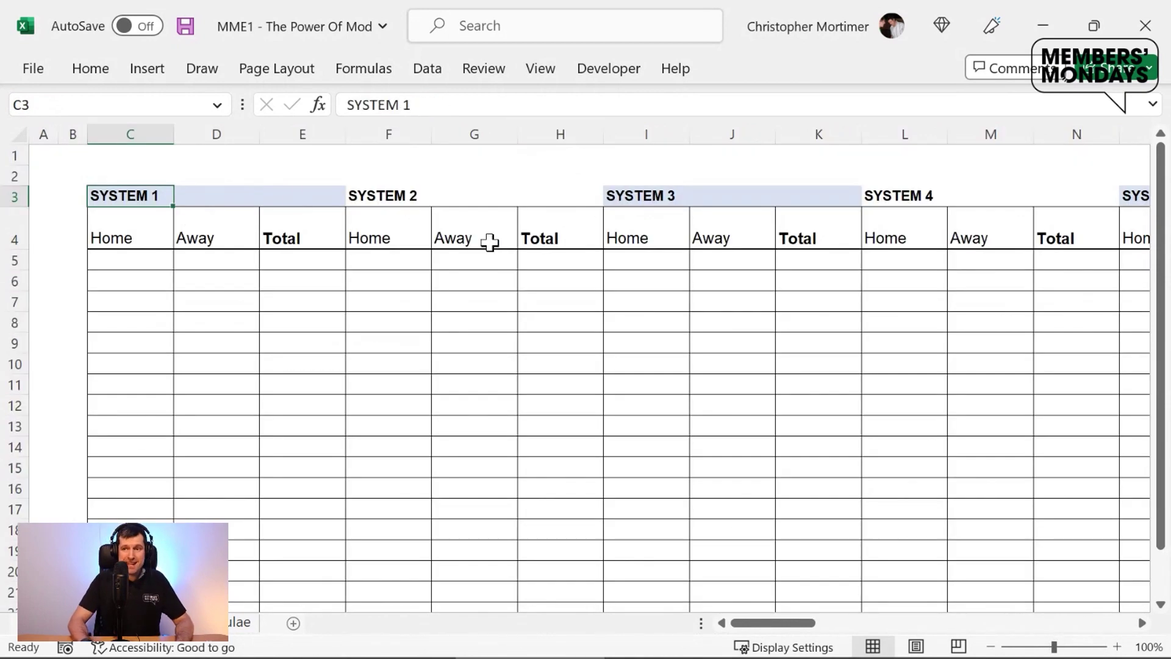
pyautogui.hotkey('ctrl', 'pageup')
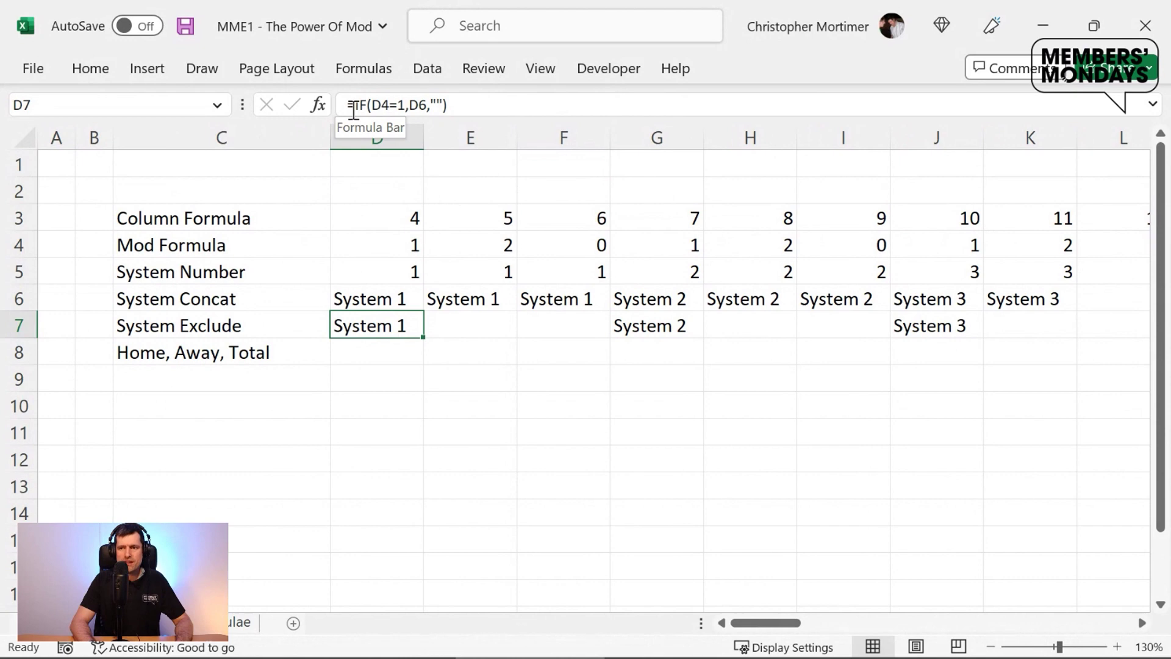
pyautogui.click(353, 110)
pyautogui.write('upper(')
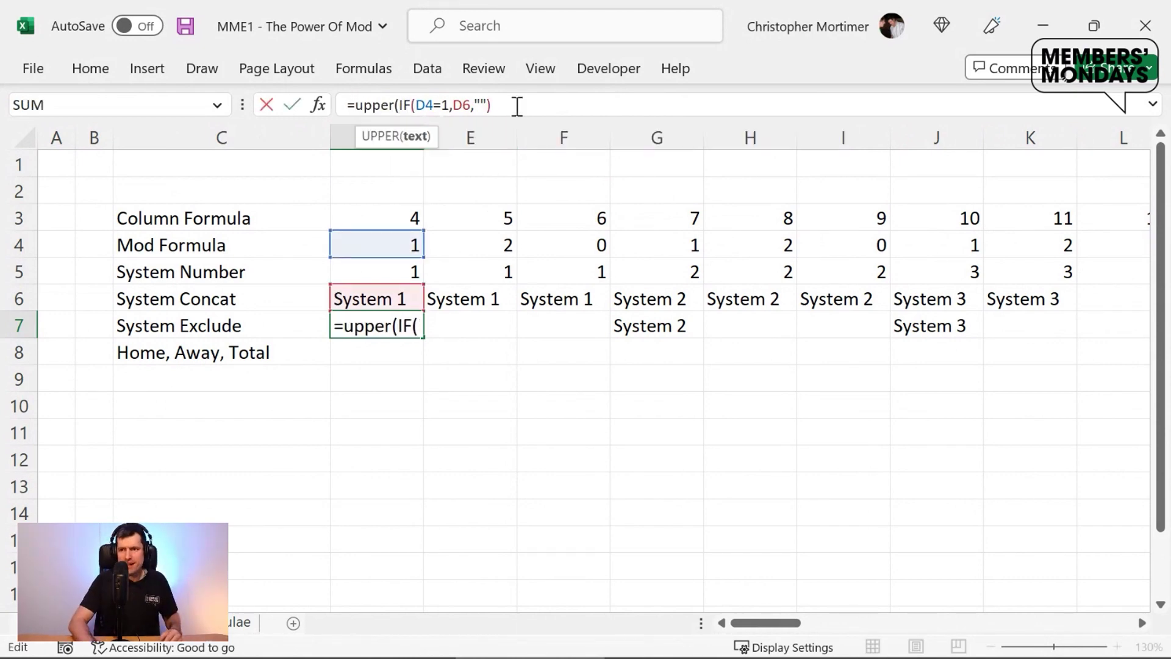
pyautogui.click(517, 106)
pyautogui.write(')')
pyautogui.press('Return')
pyautogui.press('Up')
pyautogui.hotkey('shift', 'Right')
pyautogui.hotkey('shift', 'Right')
pyautogui.hotkey('shift', 'Right')
pyautogui.hotkey('shift', 'Right')
pyautogui.hotkey('shift', 'Right')
pyautogui.hotkey('shift', 'Right')
pyautogui.hotkey('shift', 'Right')
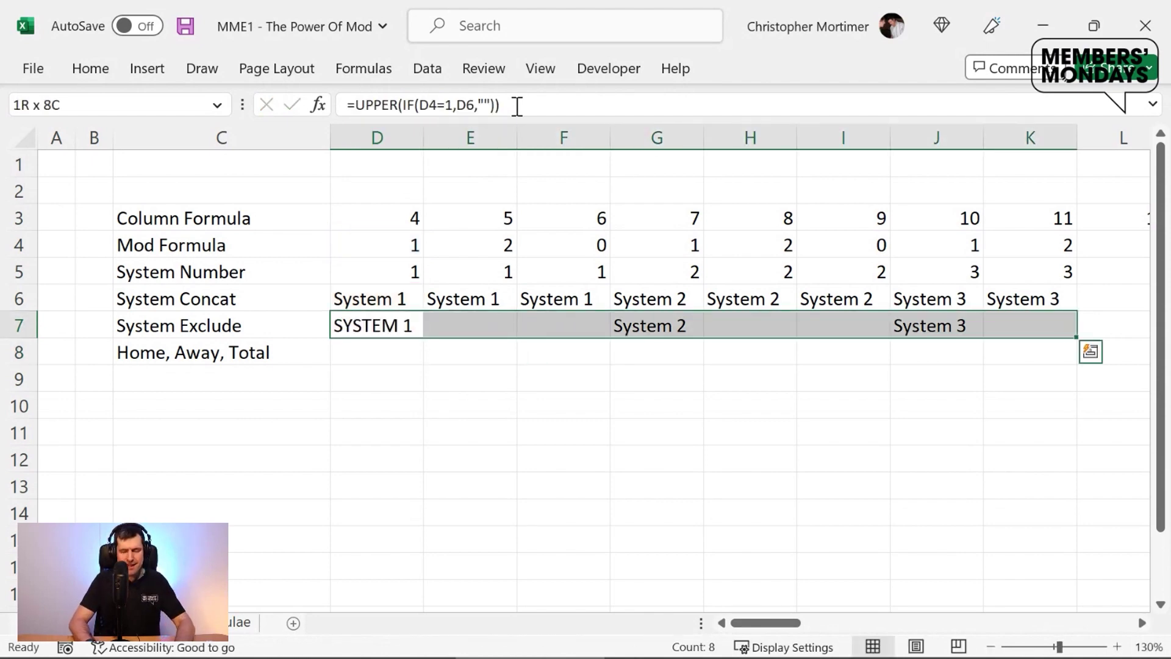
pyautogui.hotkey('ctrl', 'r')
pyautogui.press('Left')
# Step: Review the Home, Away and Total headings under SYSTEM 1 on the output sheet
pyautogui.press('Down')
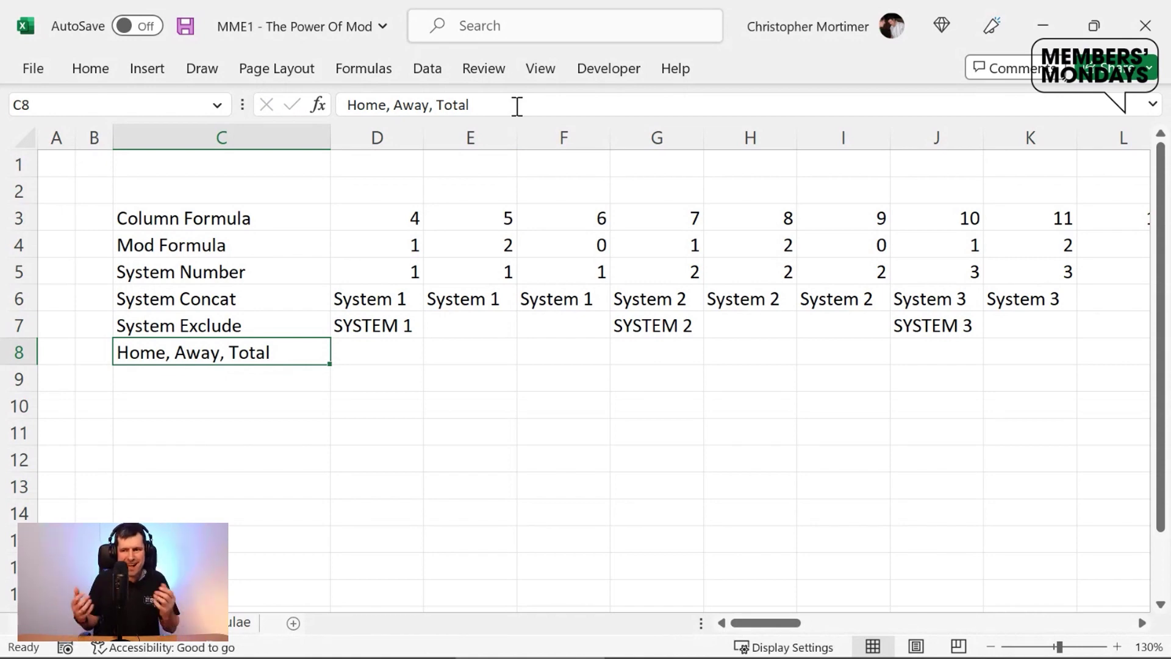
pyautogui.hotkey('ctrl', 'pagedown')
pyautogui.press('Down')
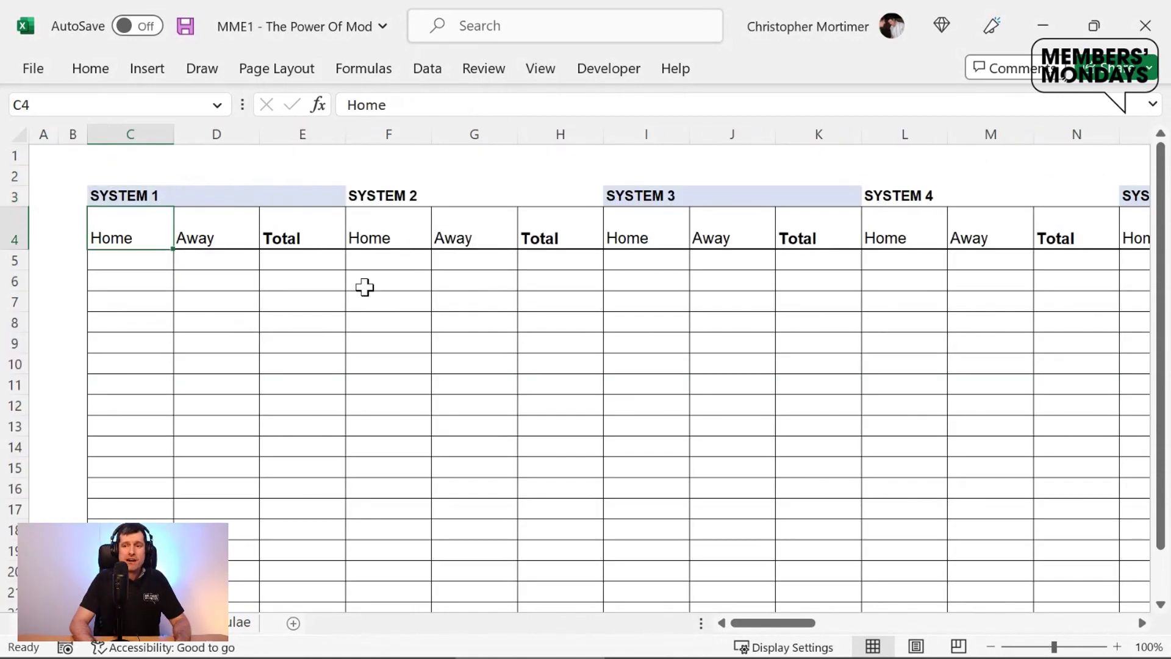
pyautogui.press('Right')
pyautogui.press('Right')
pyautogui.press('Left')
pyautogui.press('Left')
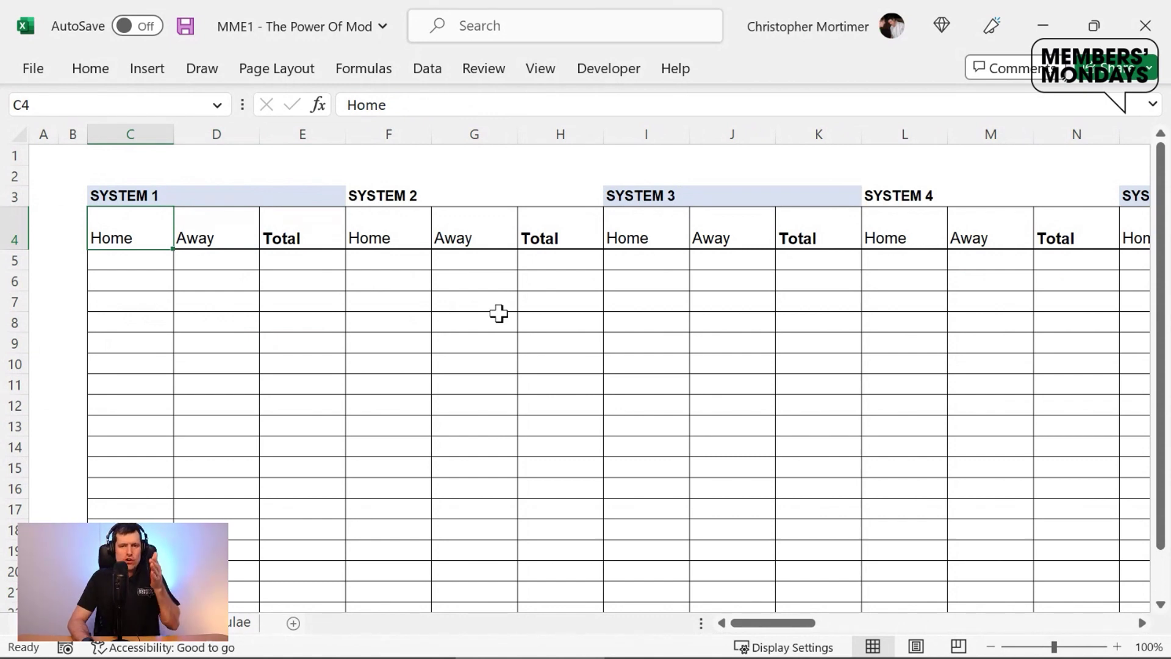
# Step: Enter =SWITCH(D4,1,"Home",2,"Away",0,"Total") in D8 so it returns Home
pyautogui.press('Right')
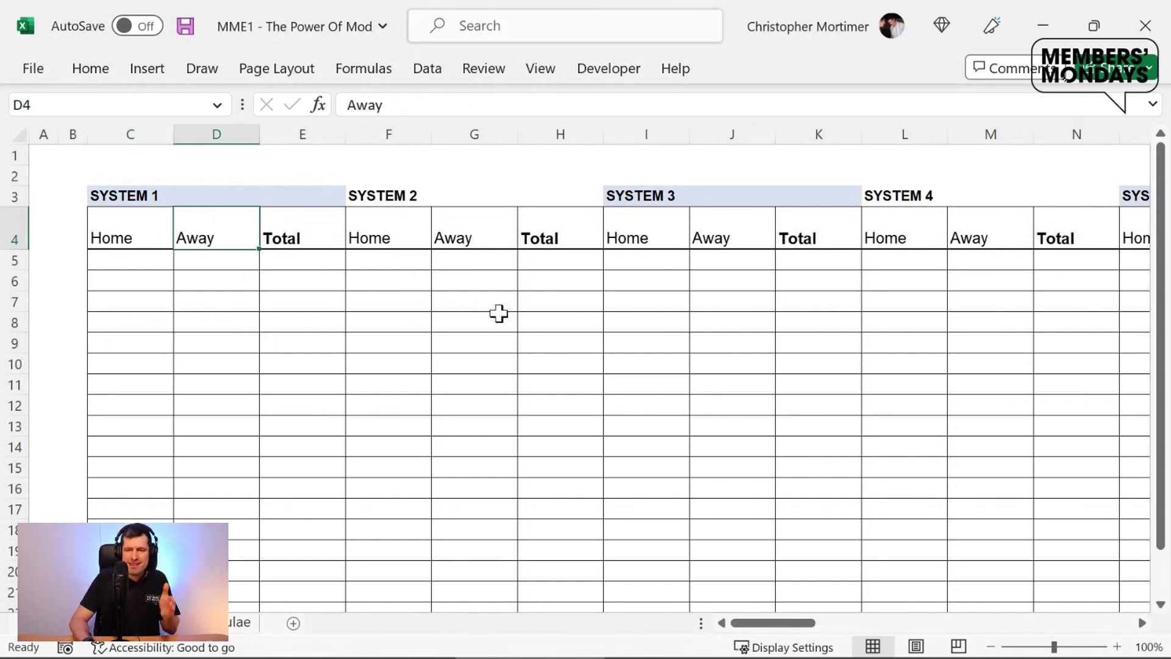
pyautogui.press('Right')
pyautogui.hotkey('ctrl', 'pageup')
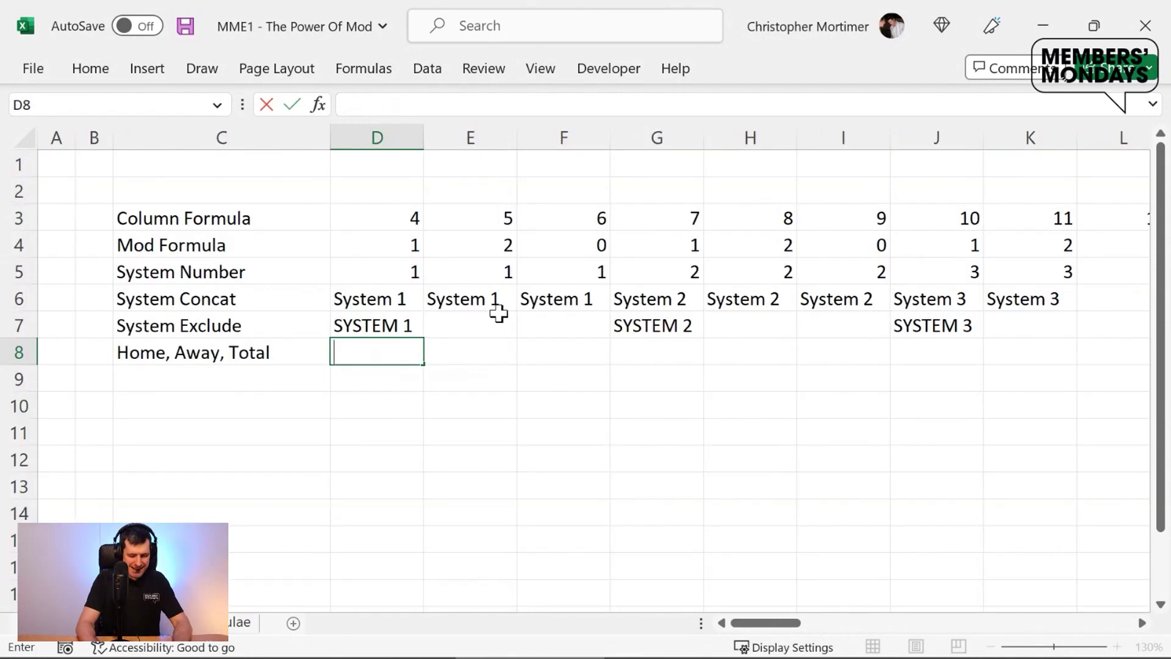
pyautogui.write('=switch(')
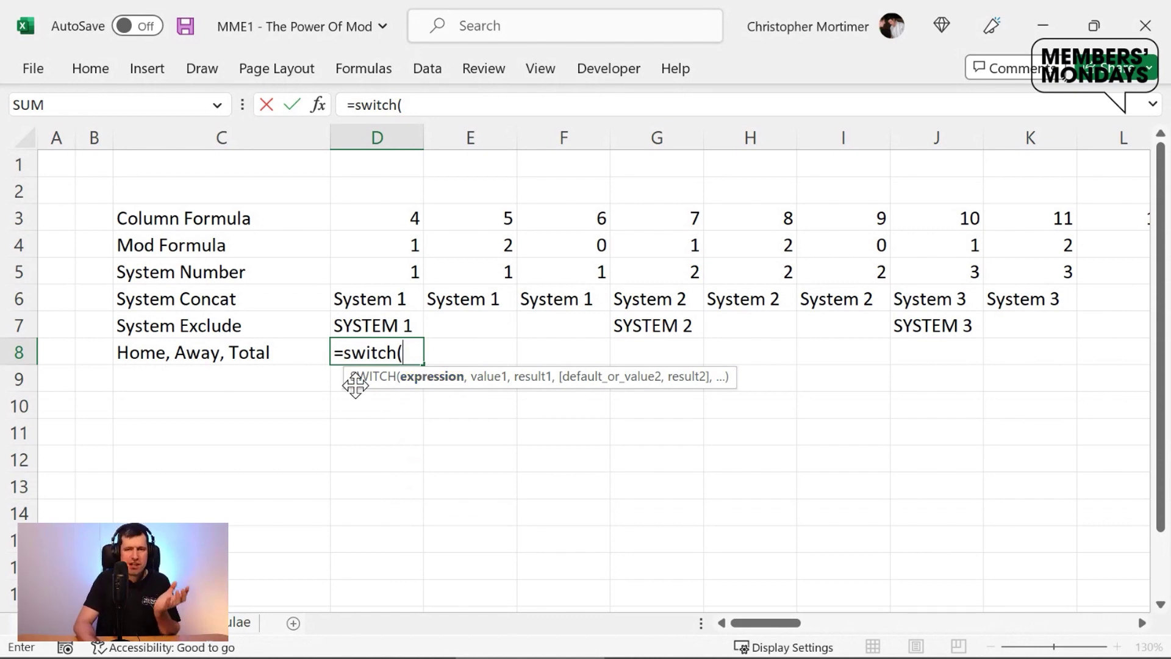
pyautogui.click(389, 246)
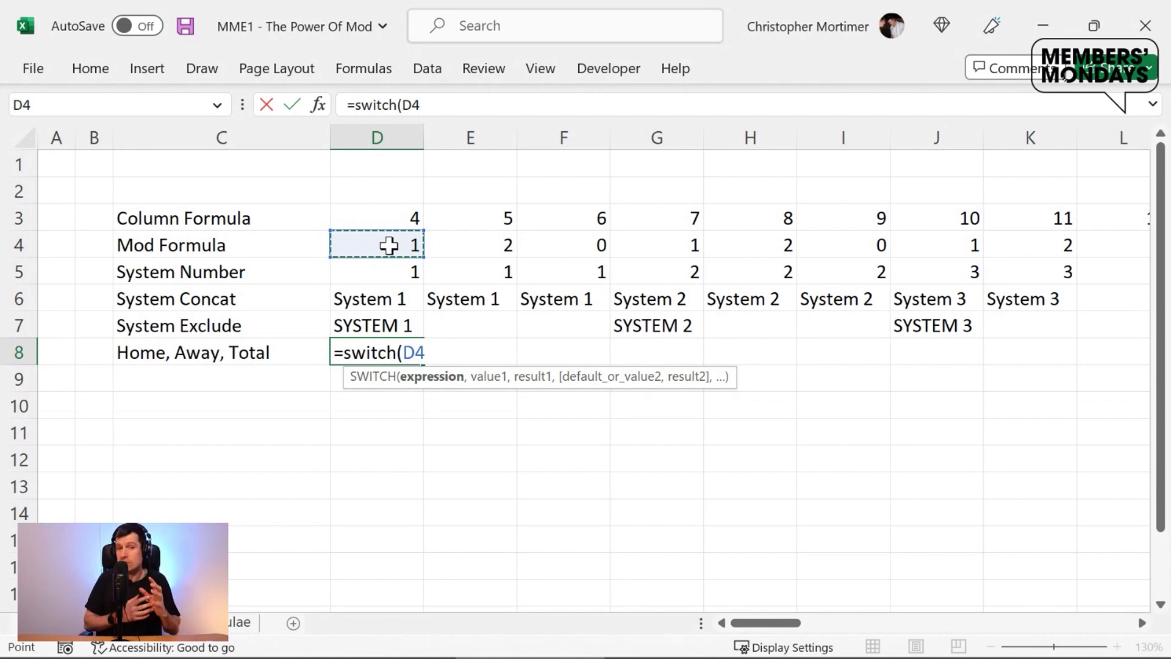
pyautogui.write(',')
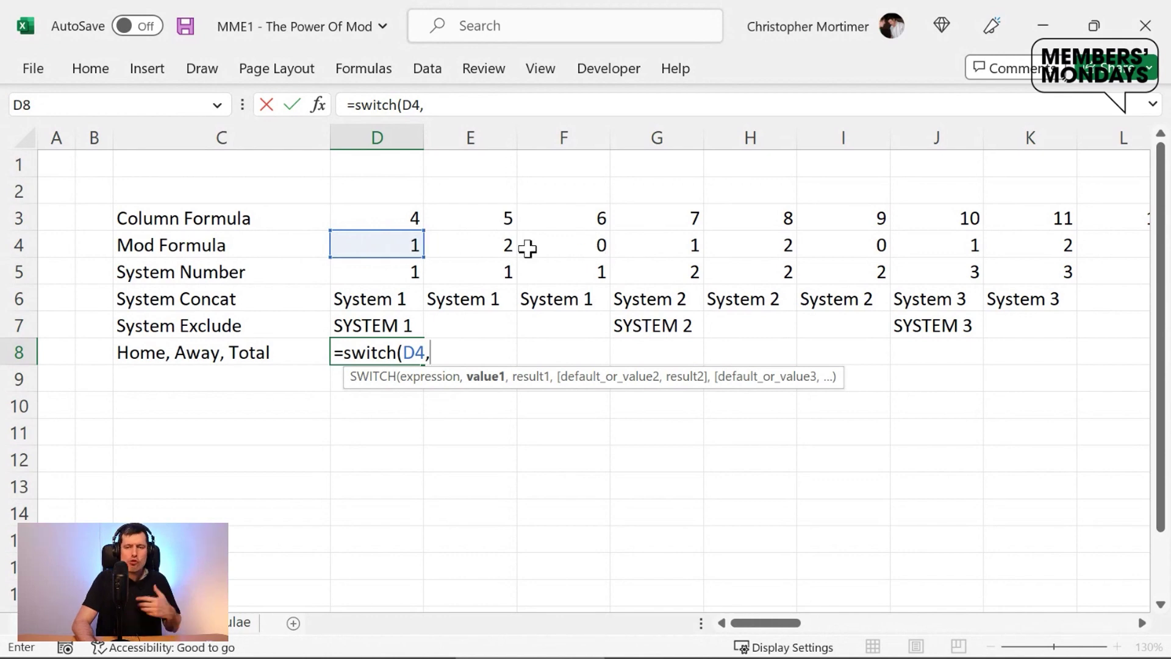
pyautogui.write('1')
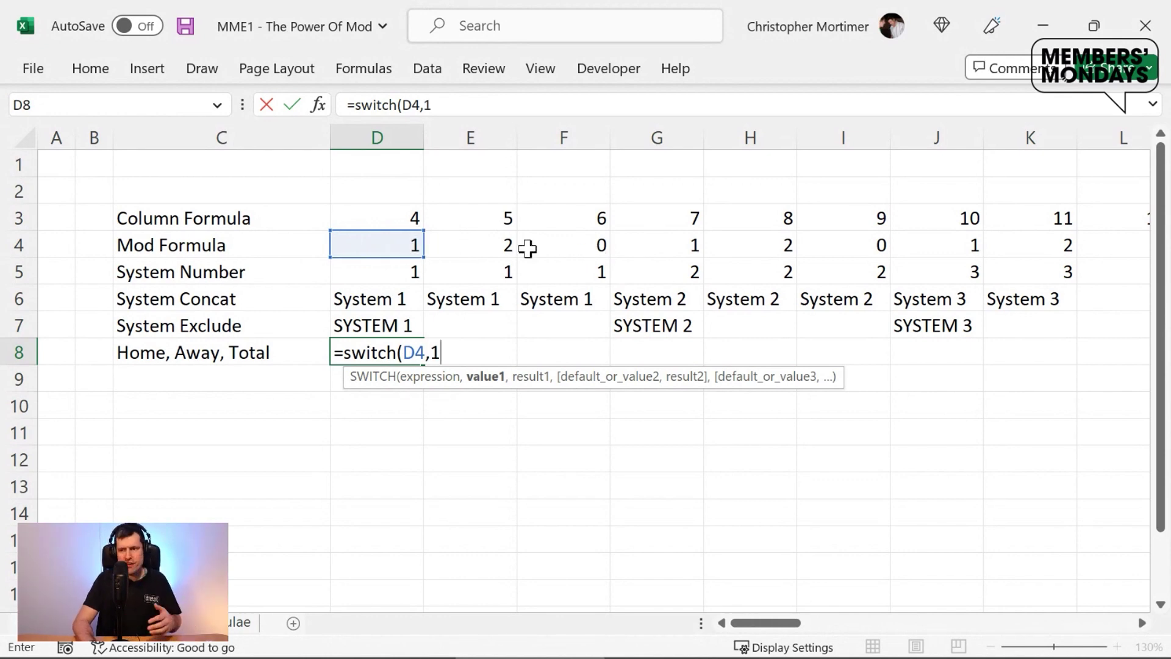
pyautogui.write(',"')
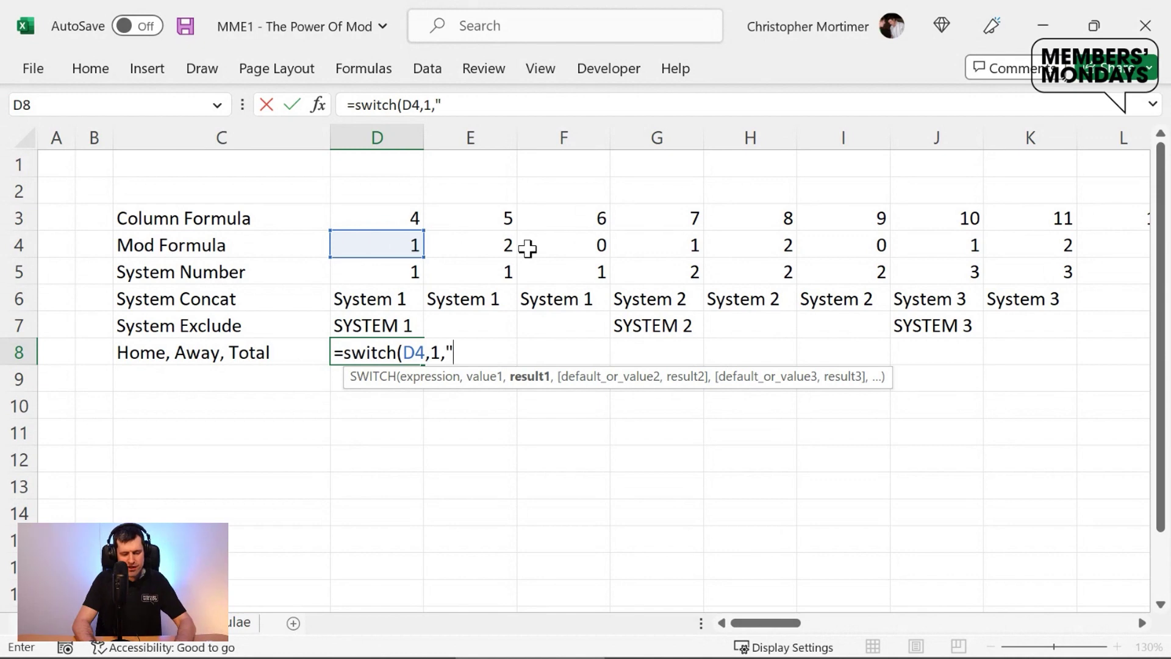
pyautogui.write('Home"')
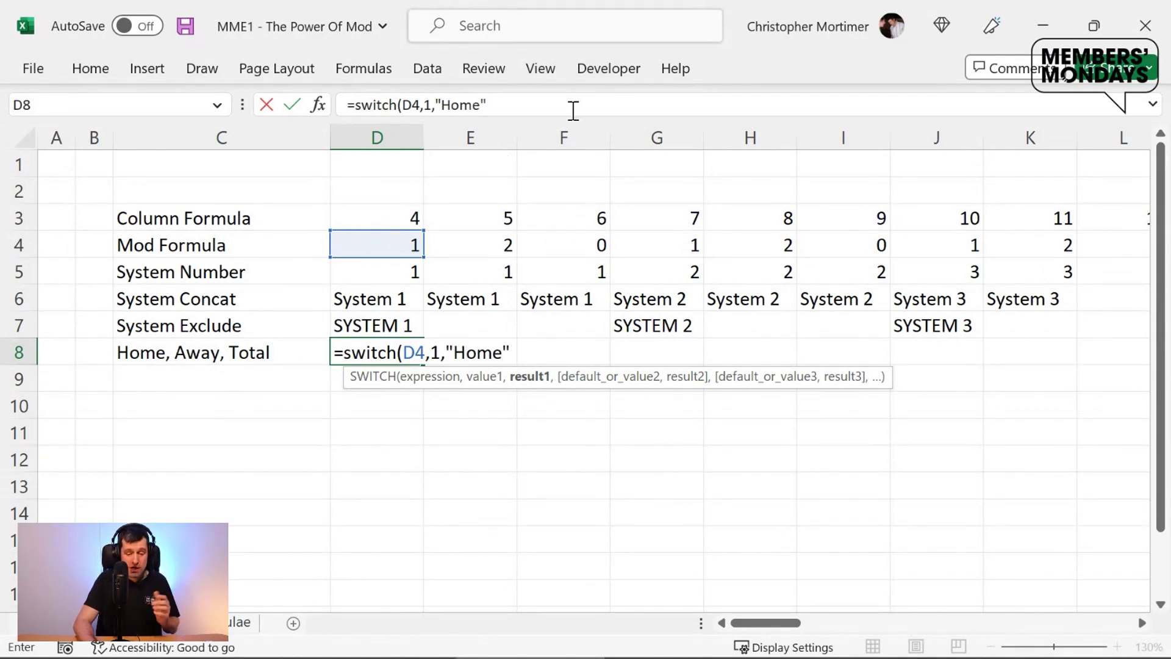
pyautogui.write(',')
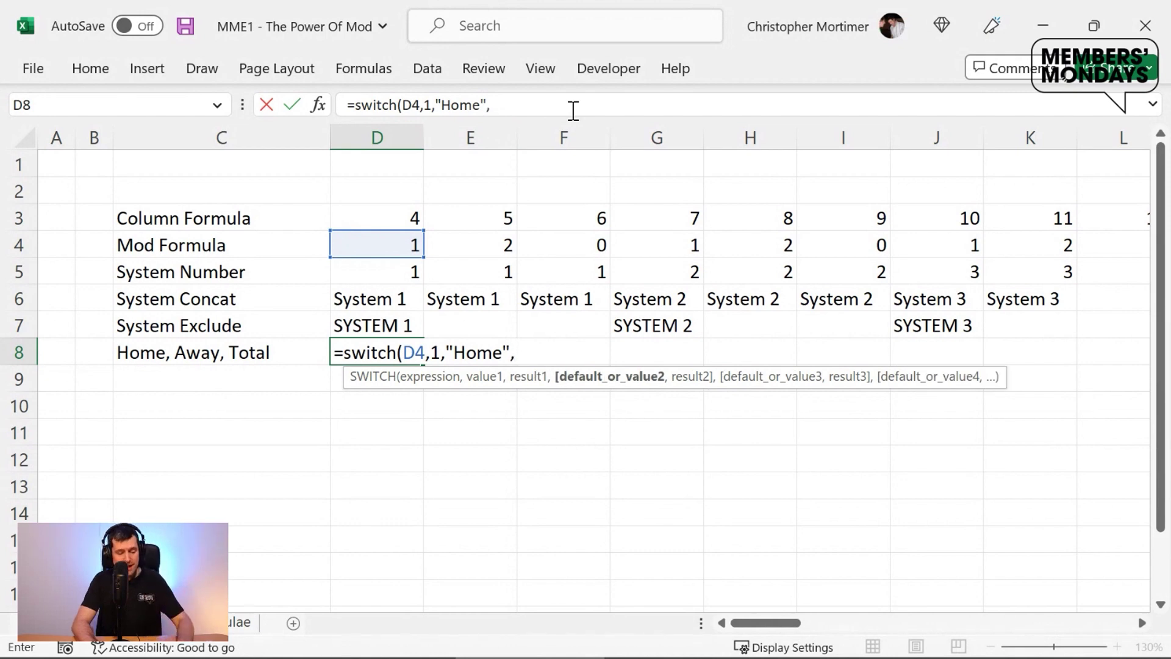
pyautogui.write('2')
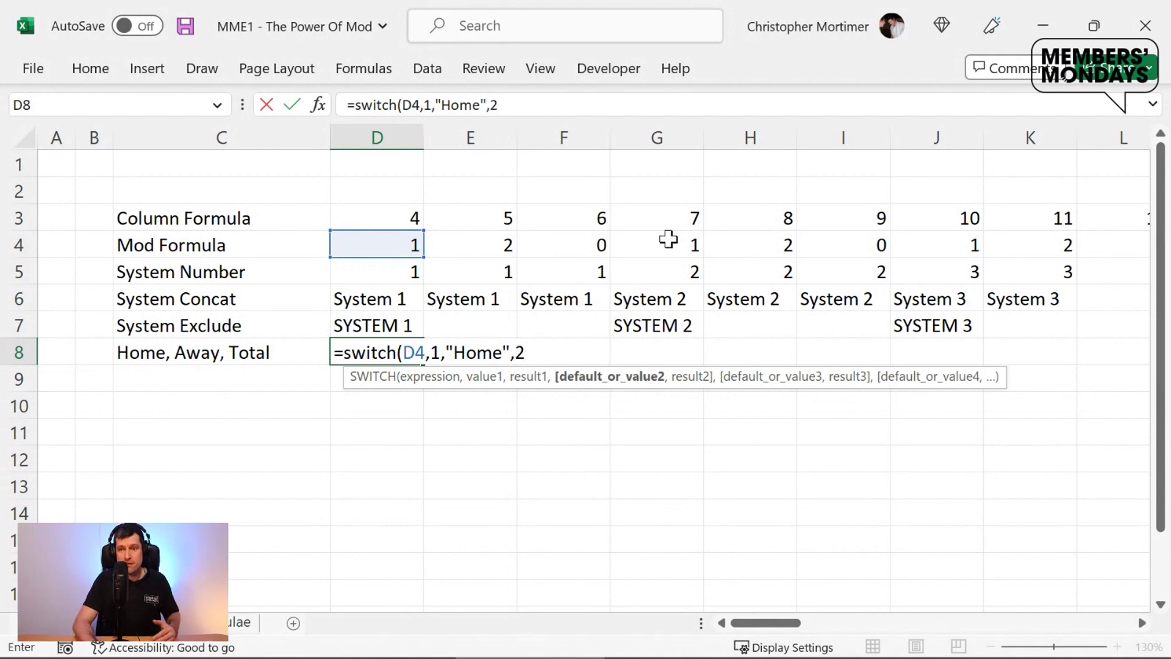
pyautogui.write(',')
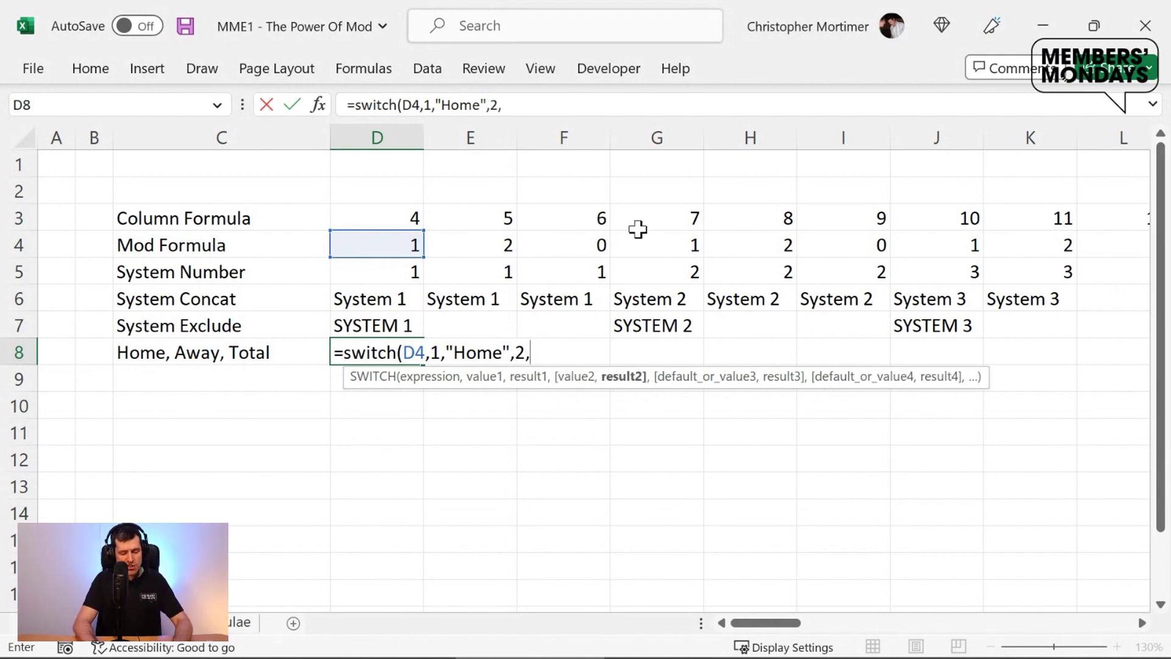
pyautogui.write('"Away"')
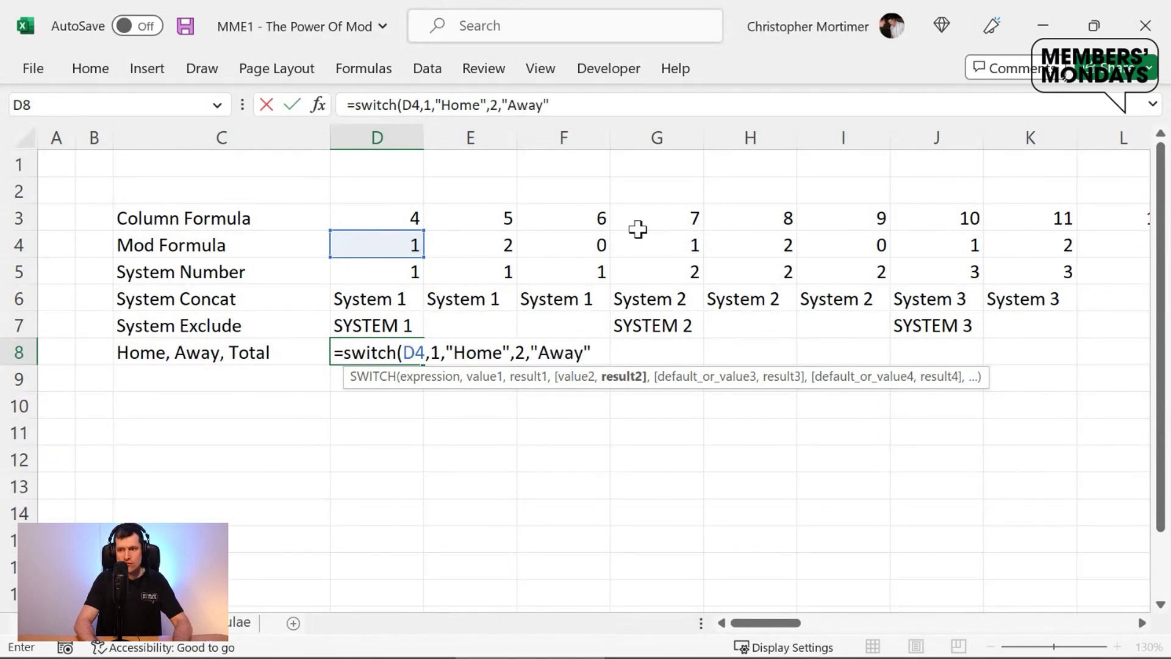
pyautogui.write(',')
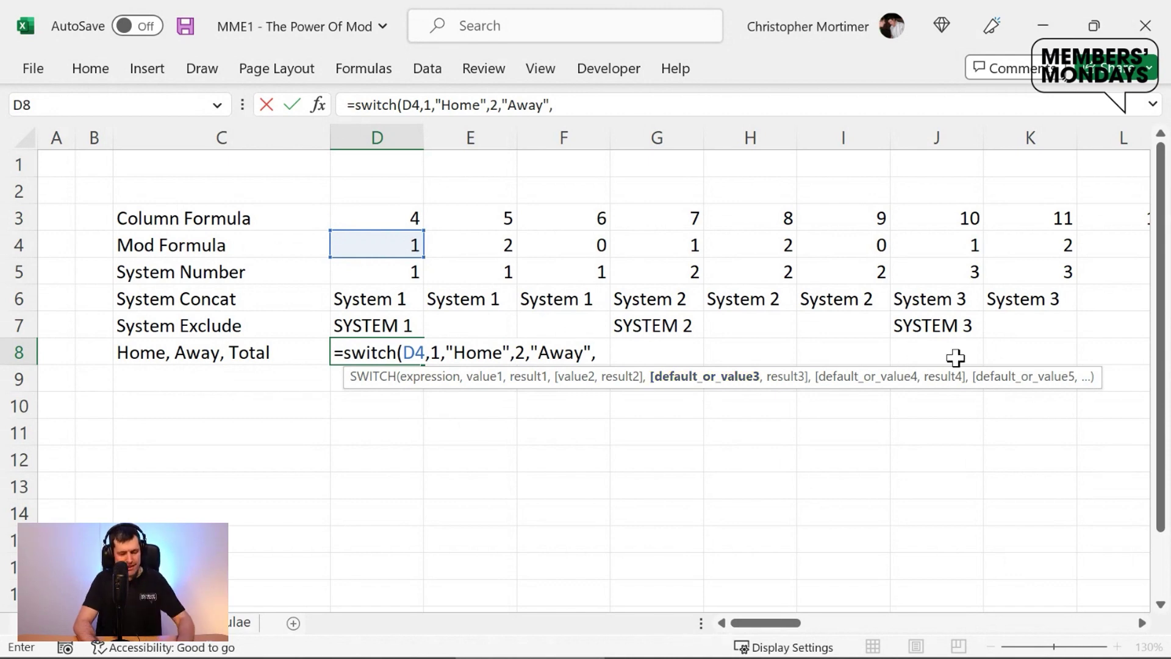
pyautogui.write('0')
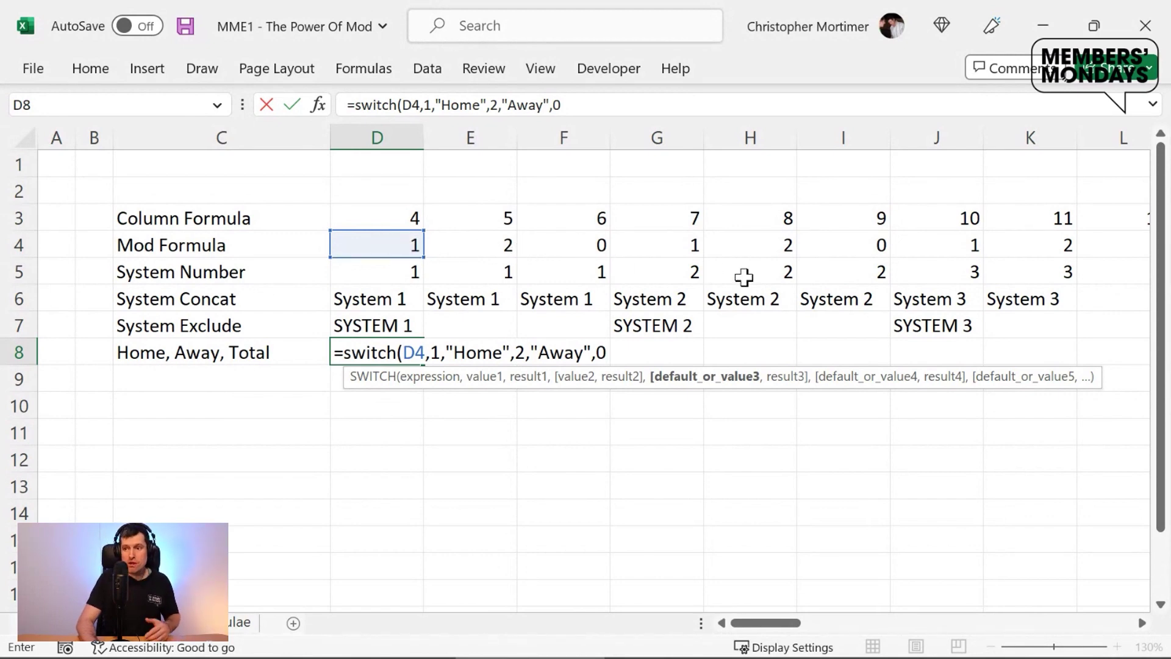
pyautogui.write(',')
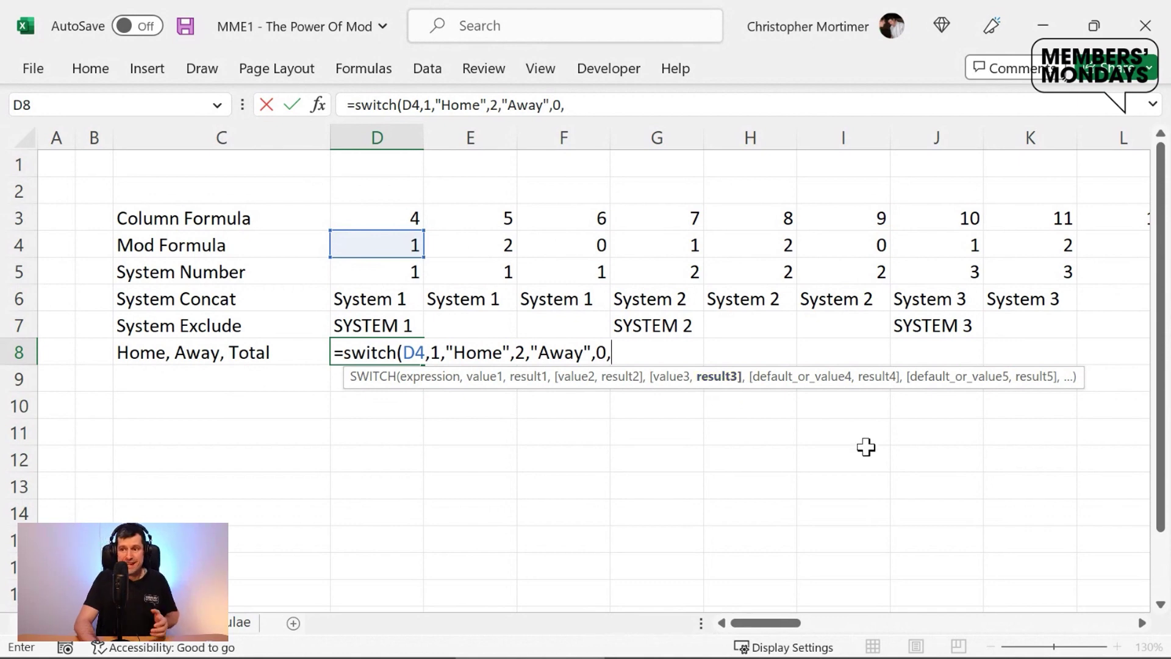
pyautogui.write('"Tot')
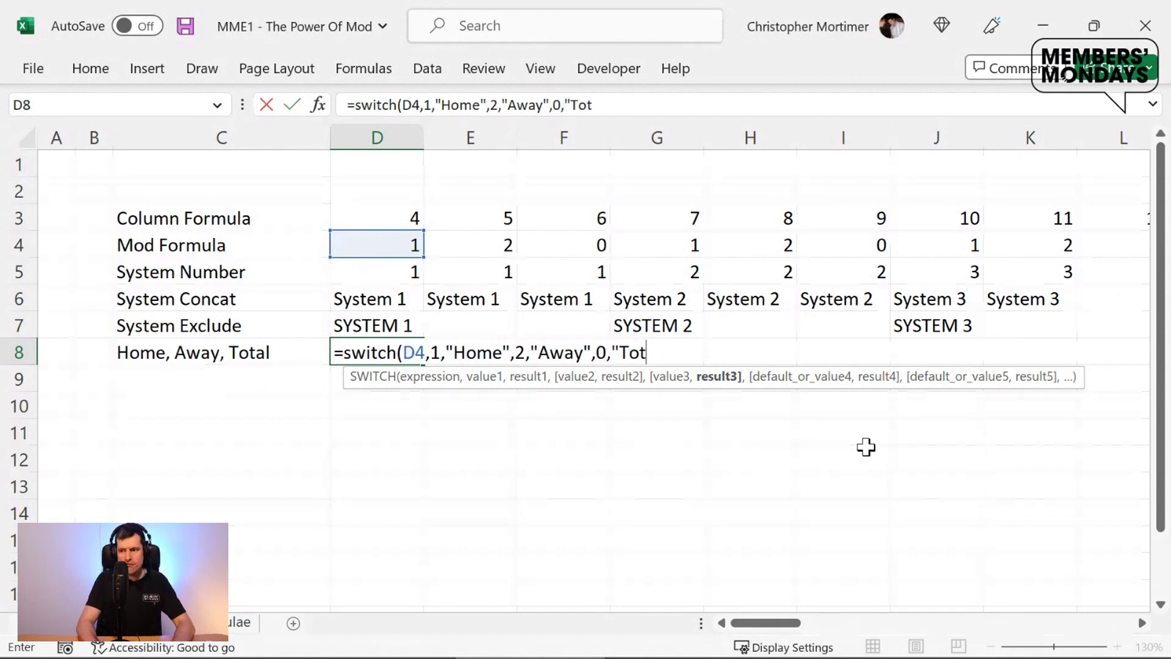
pyautogui.write('al")')
pyautogui.hotkey('ctrl', 'Return')
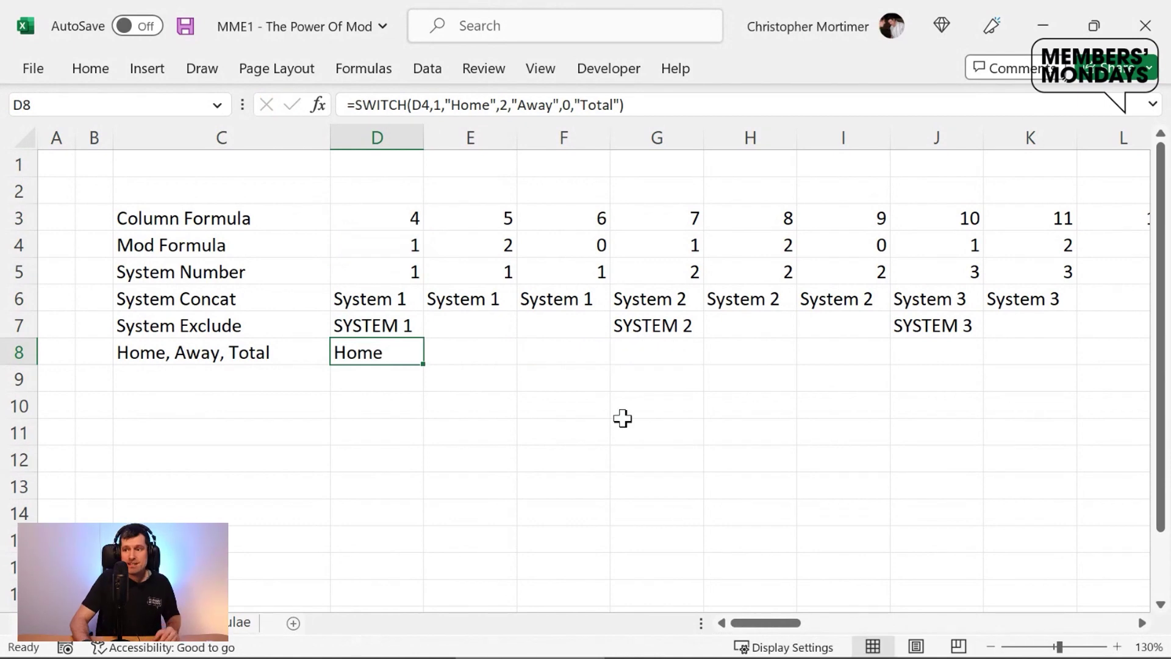
# Step: Fill the SWITCH formula from D8 across D8:K8
pyautogui.hotkey('shift', 'Right')
pyautogui.hotkey('shift', 'Right')
pyautogui.hotkey('shift', 'Right')
pyautogui.hotkey('shift', 'Right')
pyautogui.hotkey('shift', 'Right')
pyautogui.hotkey('shift', 'Right')
pyautogui.hotkey('shift', 'Right')
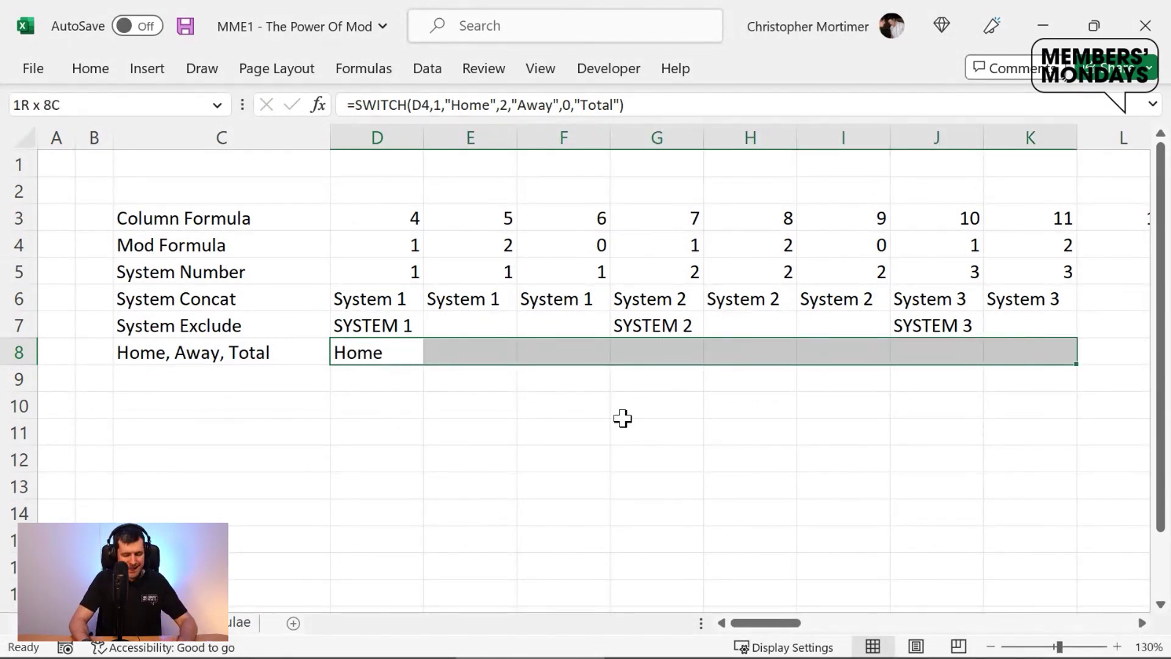
pyautogui.hotkey('ctrl', 'r')
pyautogui.press('Left')
pyautogui.press('Right')
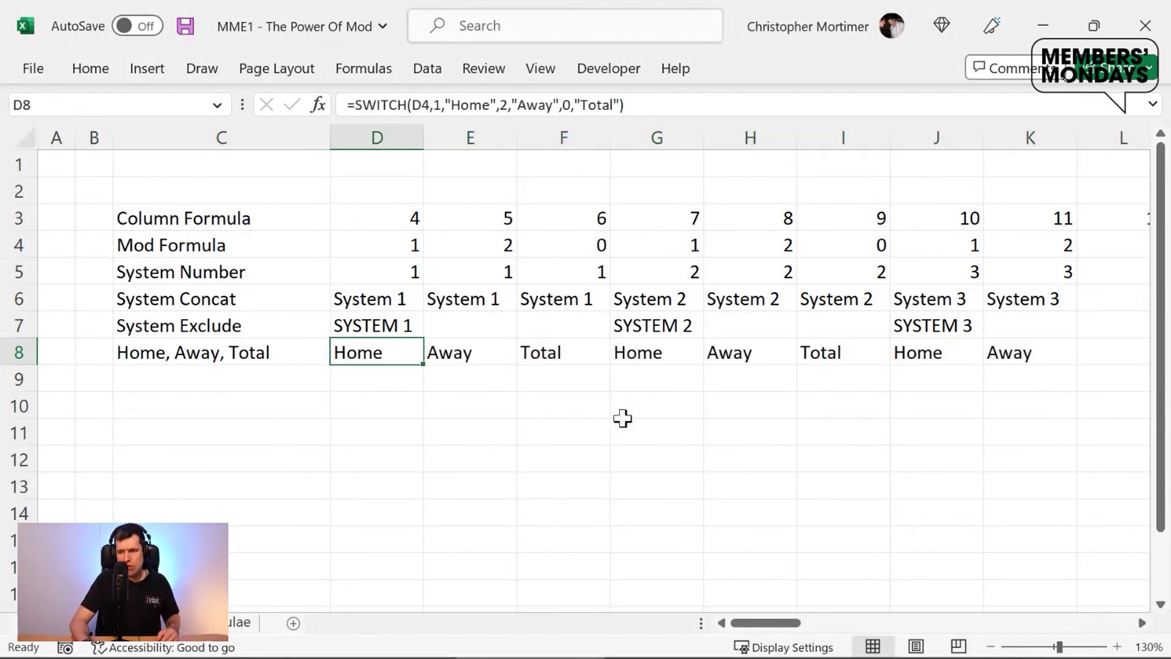
pyautogui.press('Down')
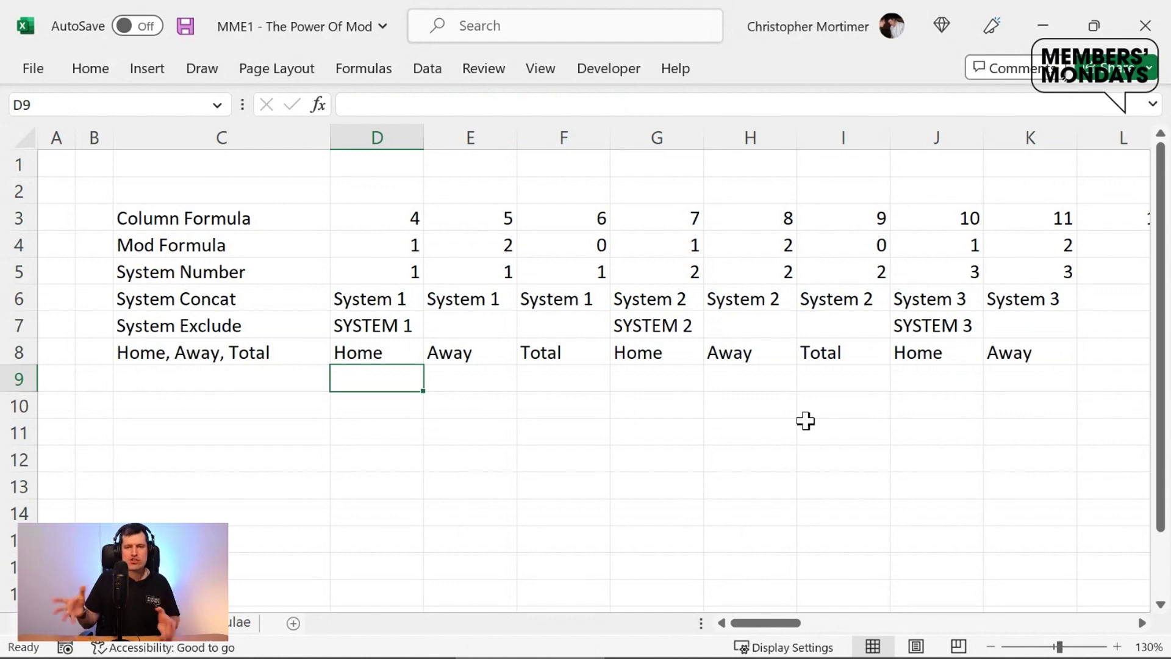
# Step: Fill all helper rows K3:BK8 right to column BK, reaching column 63 and System 20
pyautogui.hotkey('ctrl', 'Home')
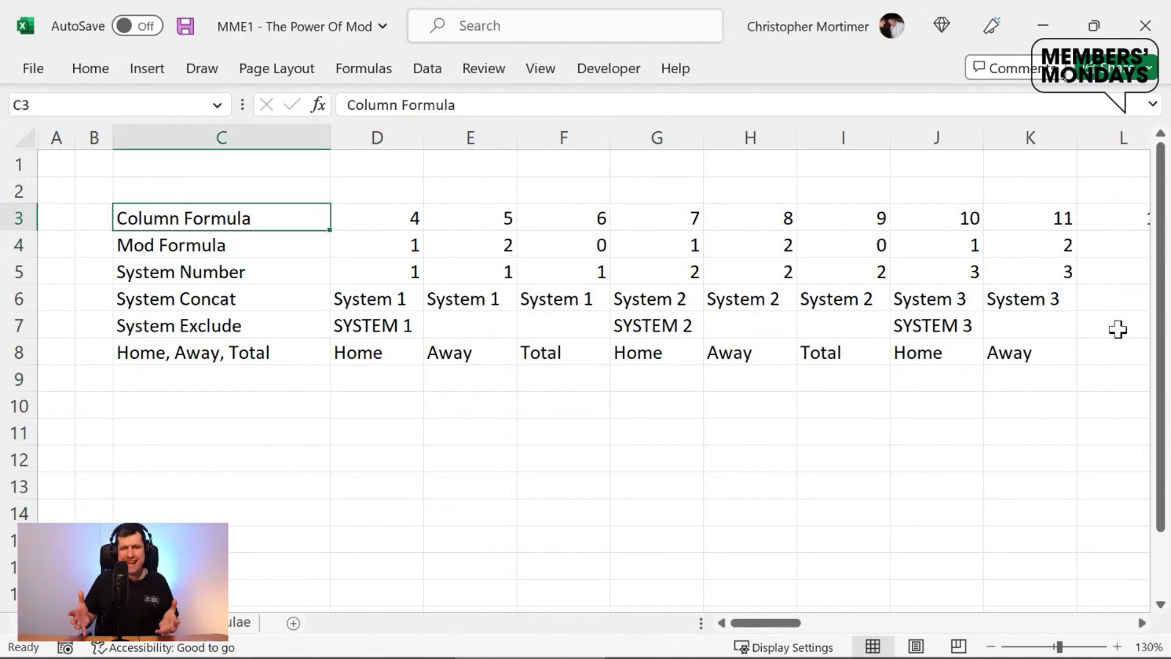
pyautogui.press('Right')
pyautogui.press('Right')
pyautogui.press('Right')
pyautogui.press('Right')
pyautogui.press('Right')
pyautogui.press('Right')
pyautogui.press('Right')
pyautogui.press('Right')
pyautogui.press('Right')
pyautogui.press('Right')
pyautogui.press('Right')
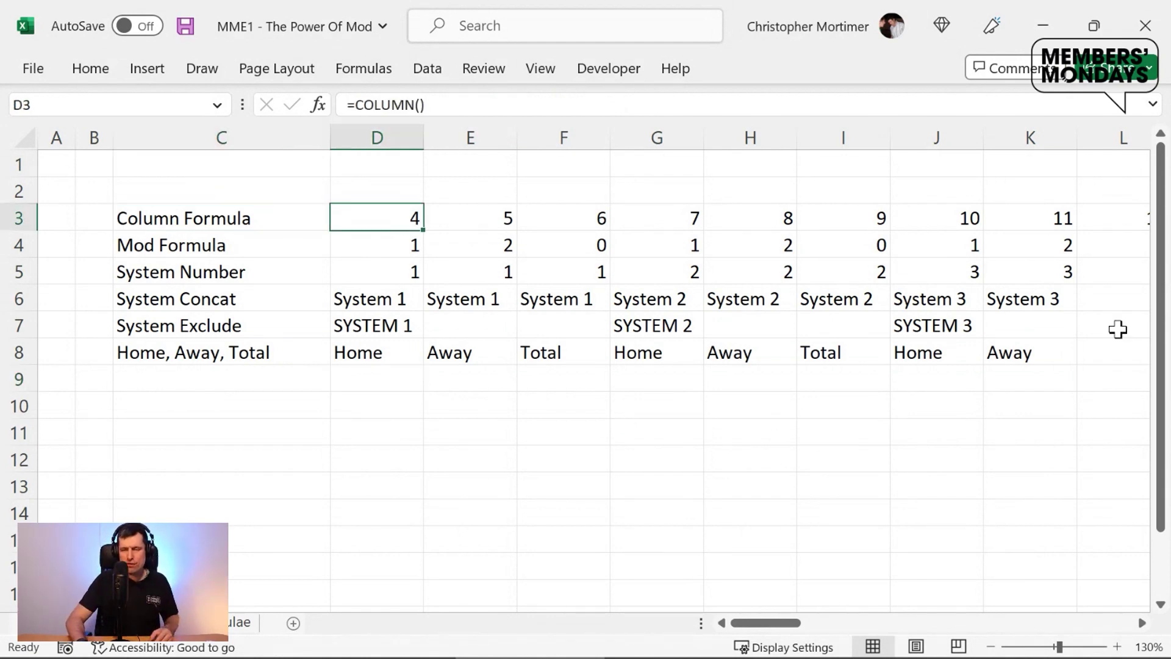
pyautogui.press('Left')
pyautogui.press('Left')
pyautogui.press('Left')
pyautogui.hotkey('shift', 'Down')
pyautogui.hotkey('shift', 'Down')
pyautogui.hotkey('shift', 'Down')
pyautogui.hotkey('shift', 'Down')
pyautogui.hotkey('shift', 'Down')
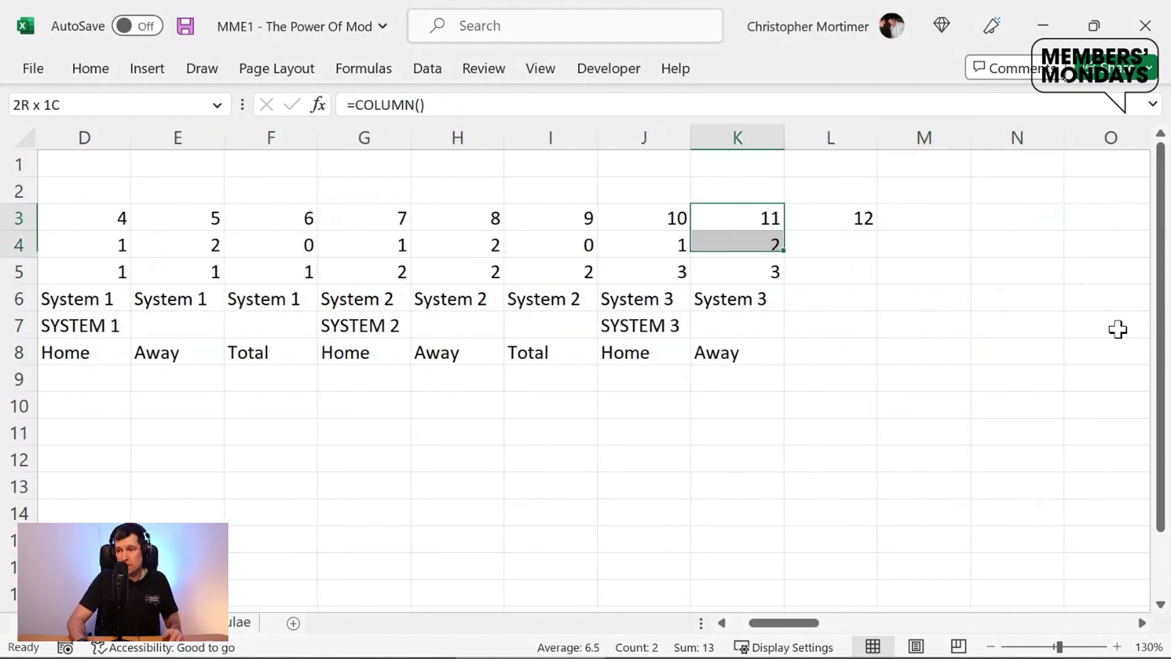
pyautogui.hotkey('shift', 'Right')
pyautogui.hotkey('shift', 'Right')
pyautogui.hotkey('shift', 'Right')
pyautogui.hotkey('shift', 'Right')
pyautogui.hotkey('shift', 'Right')
pyautogui.hotkey('shift', 'Right')
pyautogui.hotkey('shift', 'Right')
pyautogui.hotkey('shift', 'Right')
pyautogui.hotkey('shift', 'Right')
pyautogui.hotkey('shift', 'Right')
pyautogui.hotkey('shift', 'Right')
pyautogui.hotkey('shift', 'Right')
pyautogui.hotkey('shift', 'Right')
pyautogui.hotkey('shift', 'Right')
pyautogui.hotkey('shift', 'Right')
pyautogui.hotkey('shift', 'Right')
pyautogui.hotkey('shift', 'Right')
pyautogui.hotkey('shift', 'Right')
pyautogui.hotkey('shift', 'Right')
pyautogui.hotkey('shift', 'Right')
pyautogui.hotkey('shift', 'Right')
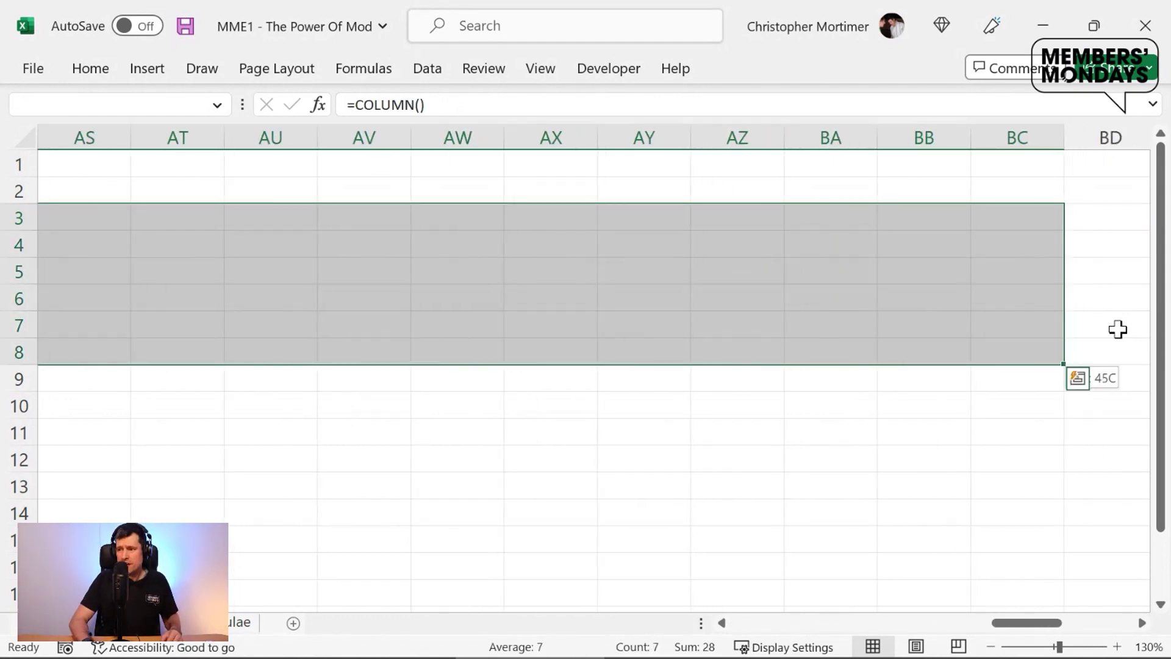
pyautogui.hotkey('ctrl', 'r')
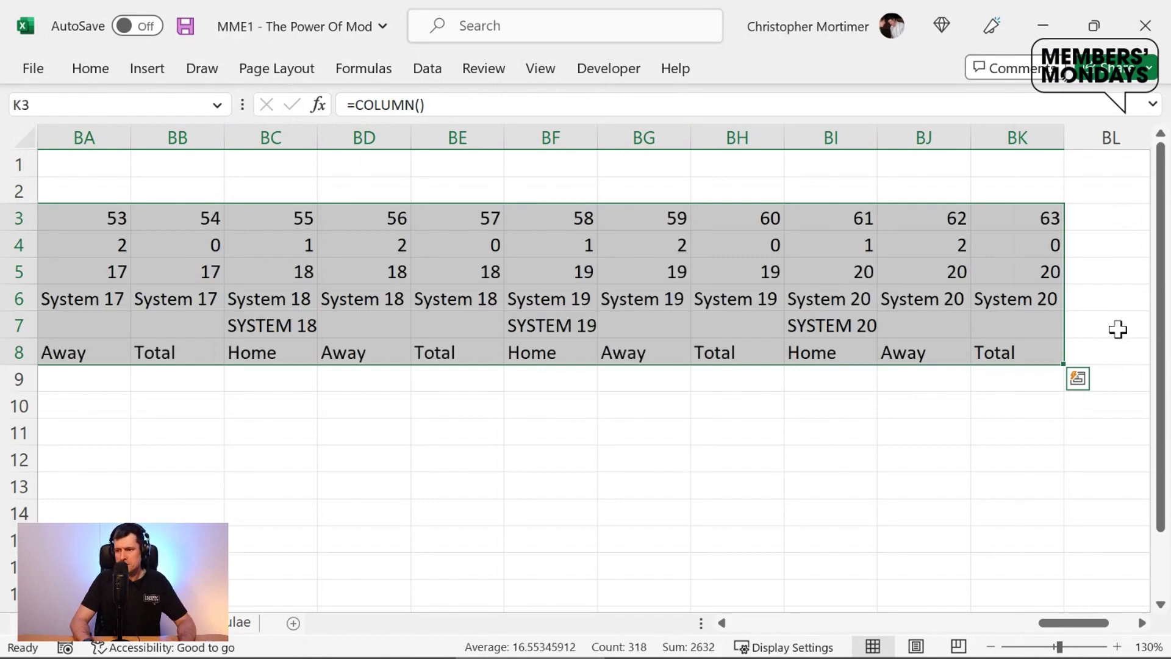
# Step: Check the SYSTEM 20 formula in row 7 and the Home/Away/Total formula in column BI
pyautogui.click(1118, 330)
pyautogui.press('Left')
pyautogui.press('Left')
pyautogui.press('Left')
pyautogui.press('Down')
pyautogui.press('Right')
pyautogui.press('Left')
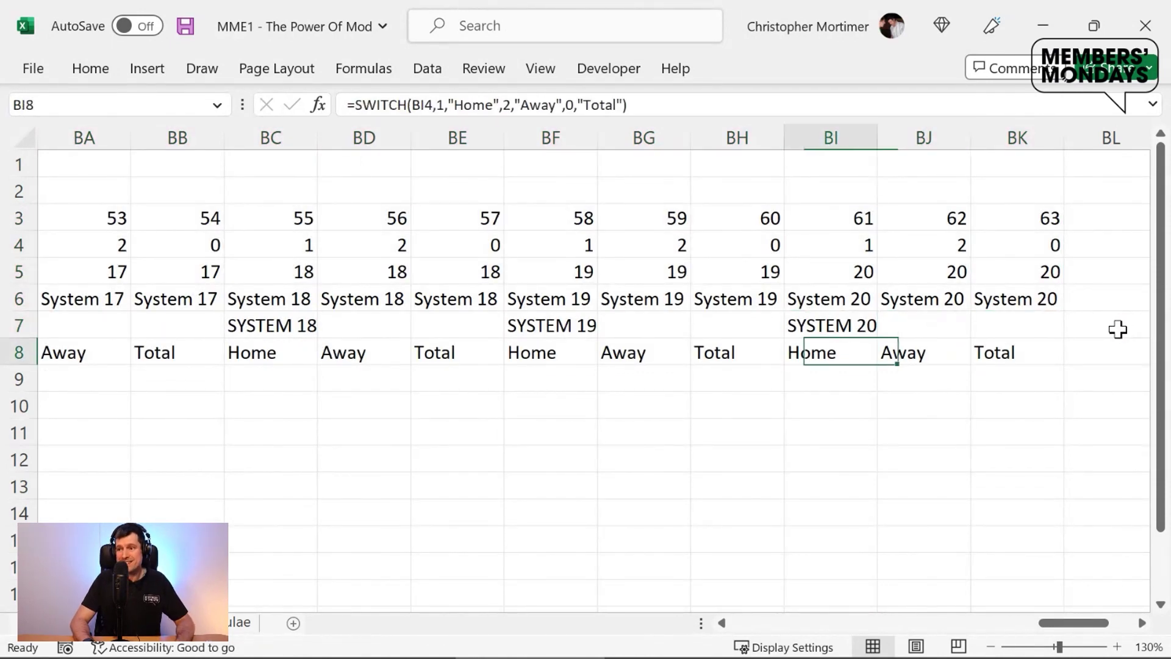
pyautogui.press('Up')
pyautogui.press('Up')
pyautogui.hotkey('ctrl', 'Left')
pyautogui.hotkey('ctrl', 'Left')
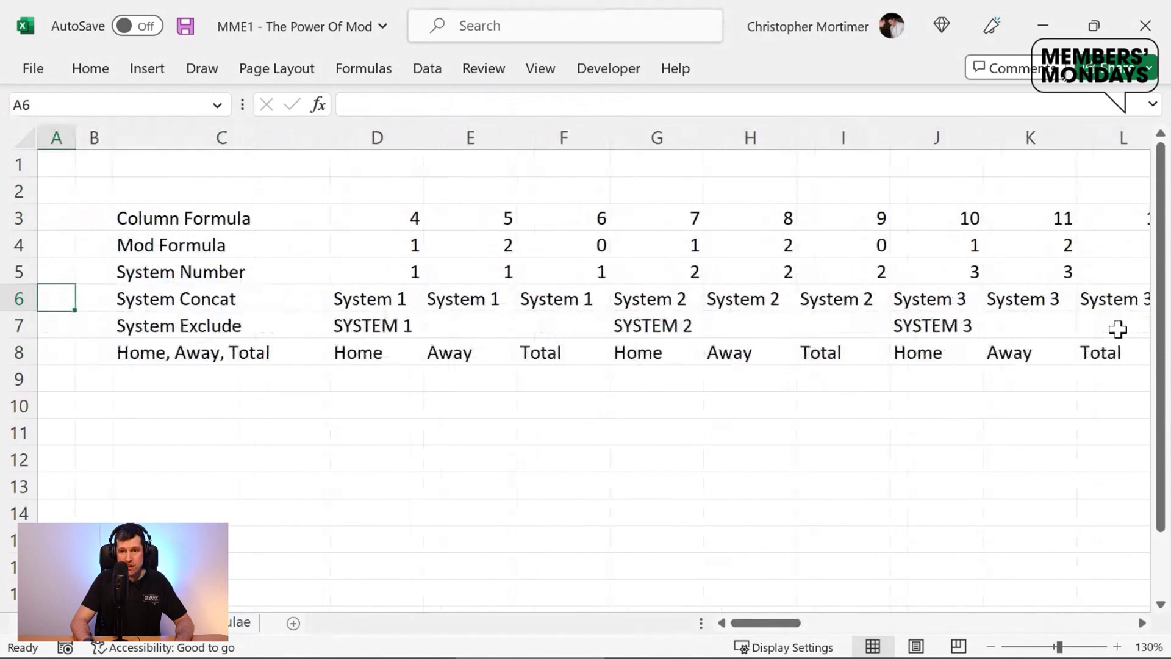
pyautogui.press('Right')
pyautogui.press('Up')
pyautogui.press('Up')
pyautogui.press('Up')
pyautogui.press('Right')
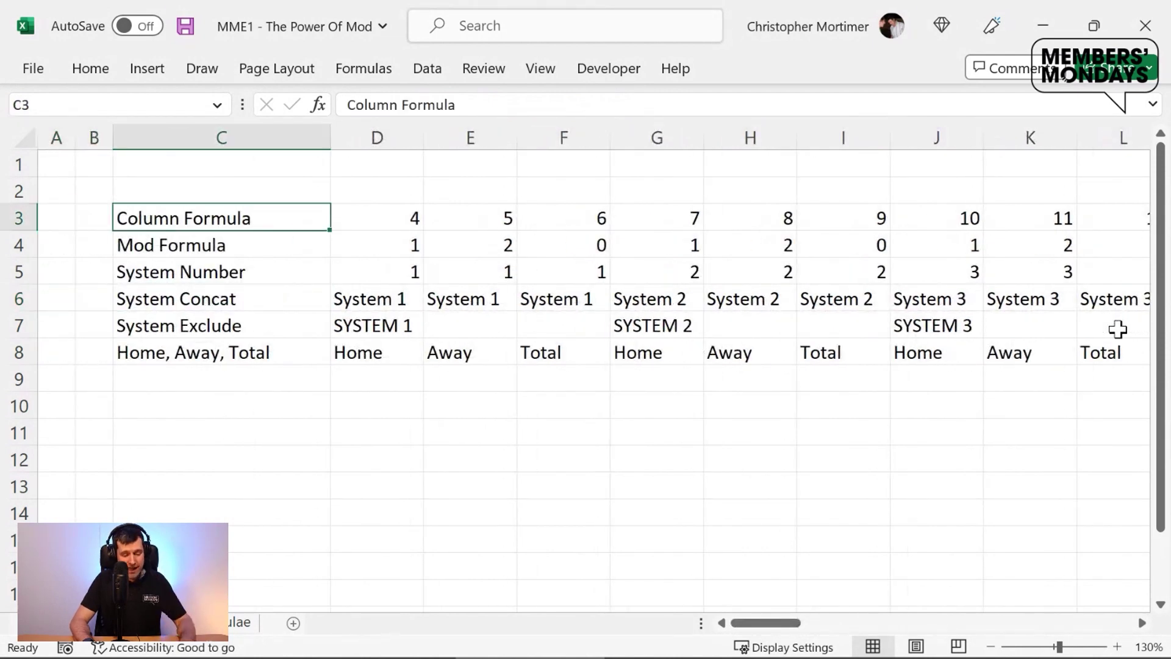
# Step: Copy C3:BK8 and paste it back onto itself as values only
pyautogui.hotkey('ctrl', 'shift', 'Right')
pyautogui.hotkey('ctrl', 'shift', 'Down')
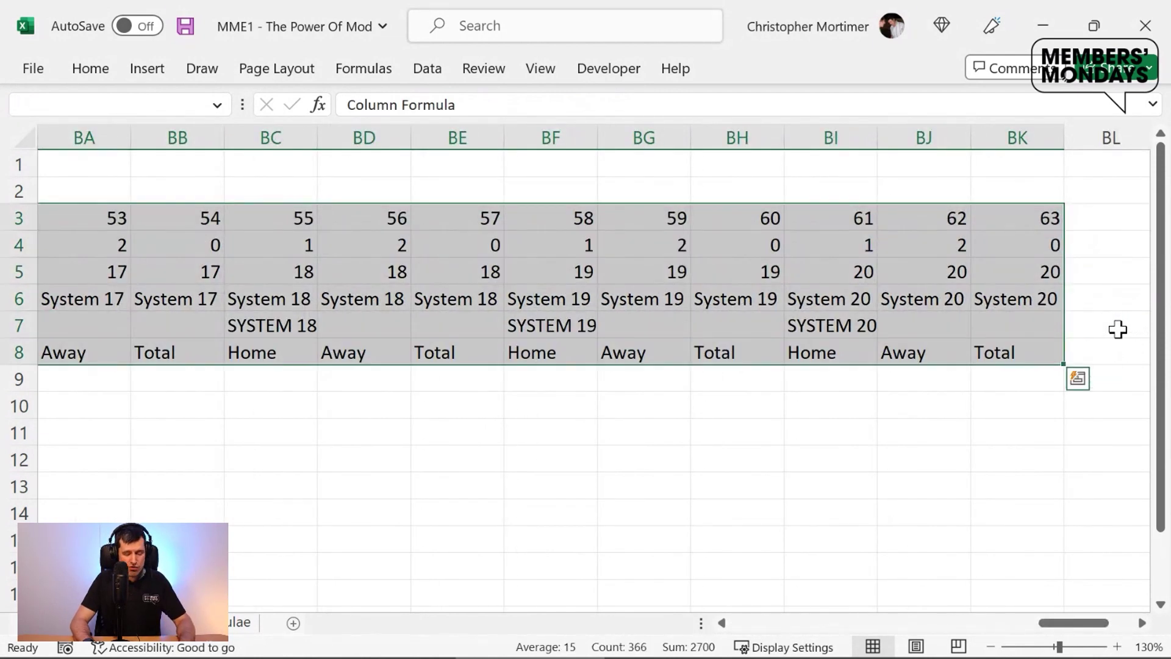
pyautogui.hotkey('ctrl', 'c')
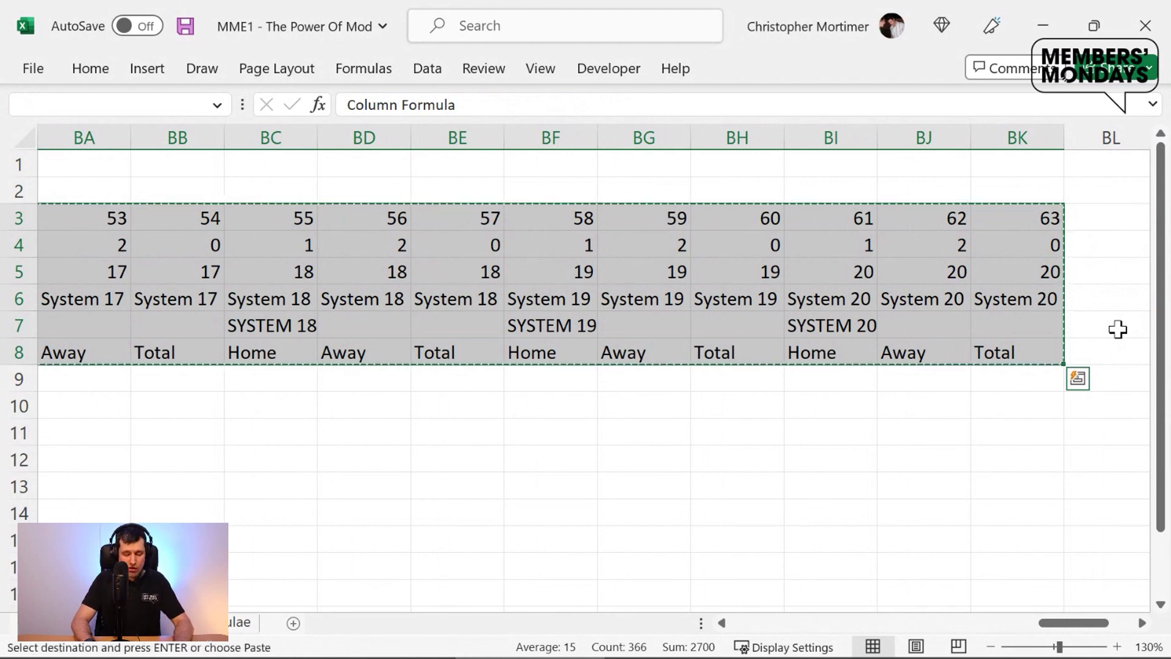
pyautogui.hotkey('ctrl', 'alt', 'v')
pyautogui.press('v')
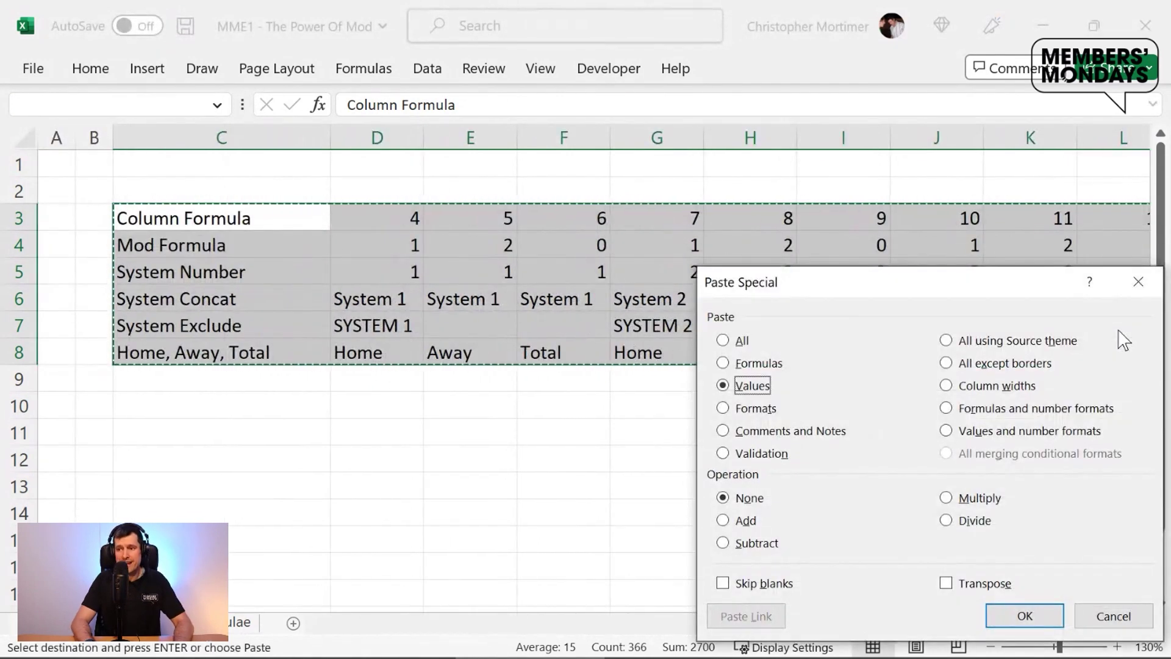
pyautogui.press('Return')
pyautogui.press('Escape')
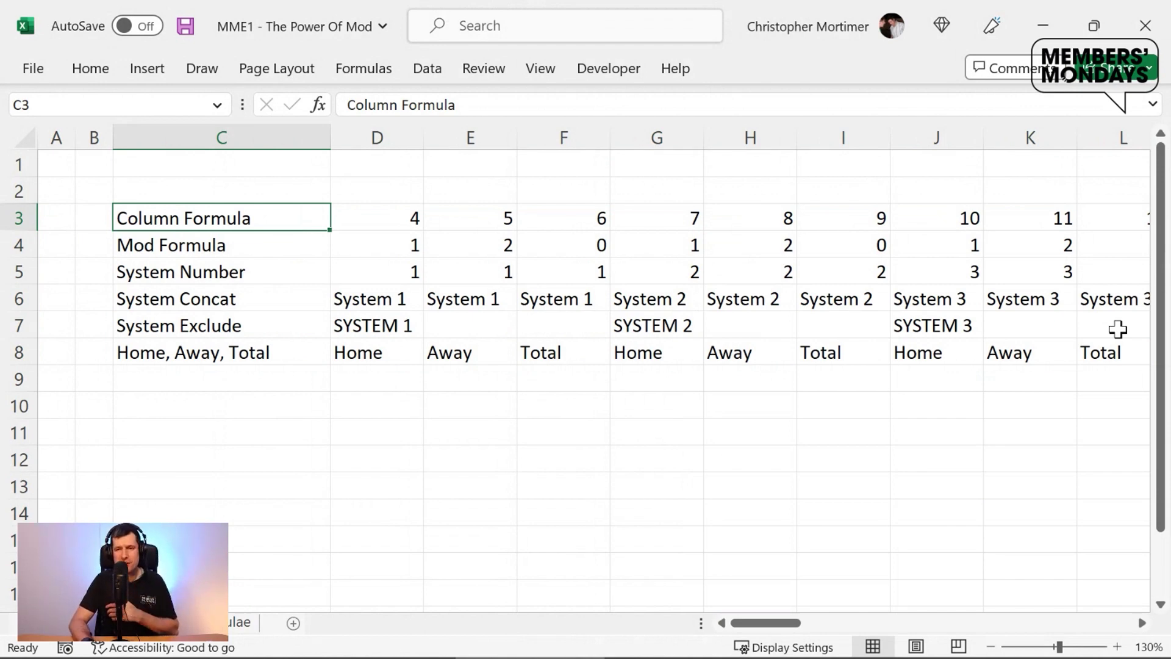
# Step: Delete the four helper rows 3 to 6 entirely
pyautogui.hotkey('shift', 'Down')
pyautogui.hotkey('shift', 'Down')
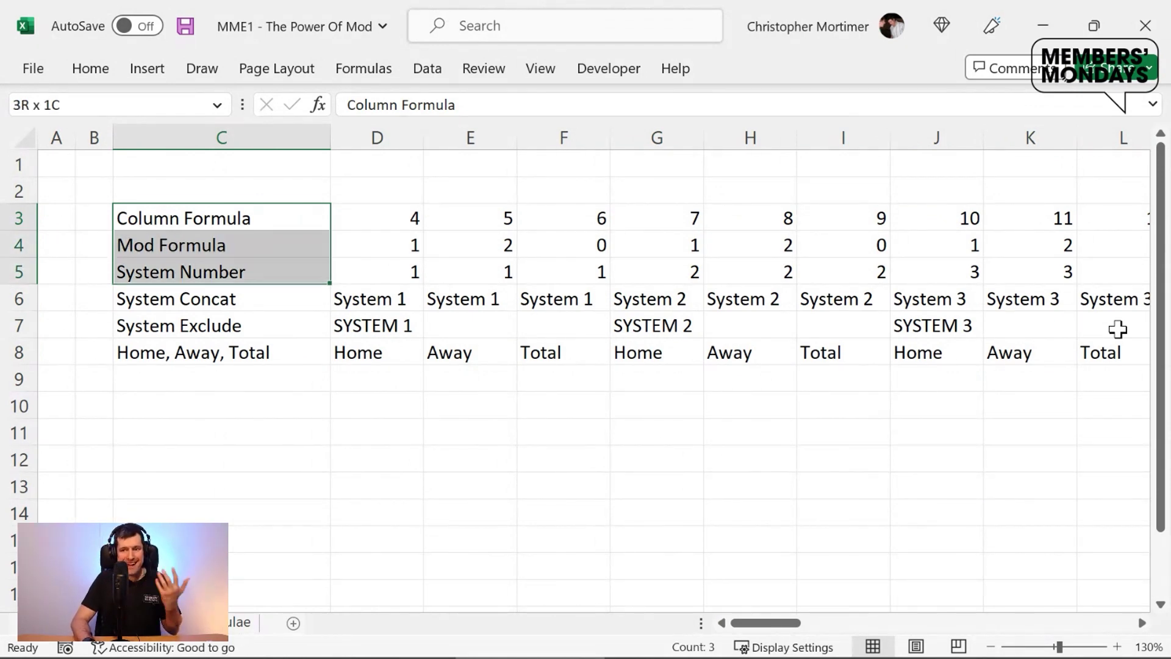
pyautogui.hotkey('shift', 'Down')
pyautogui.hotkey('alt', 'h')
pyautogui.press('d')
pyautogui.press('r')
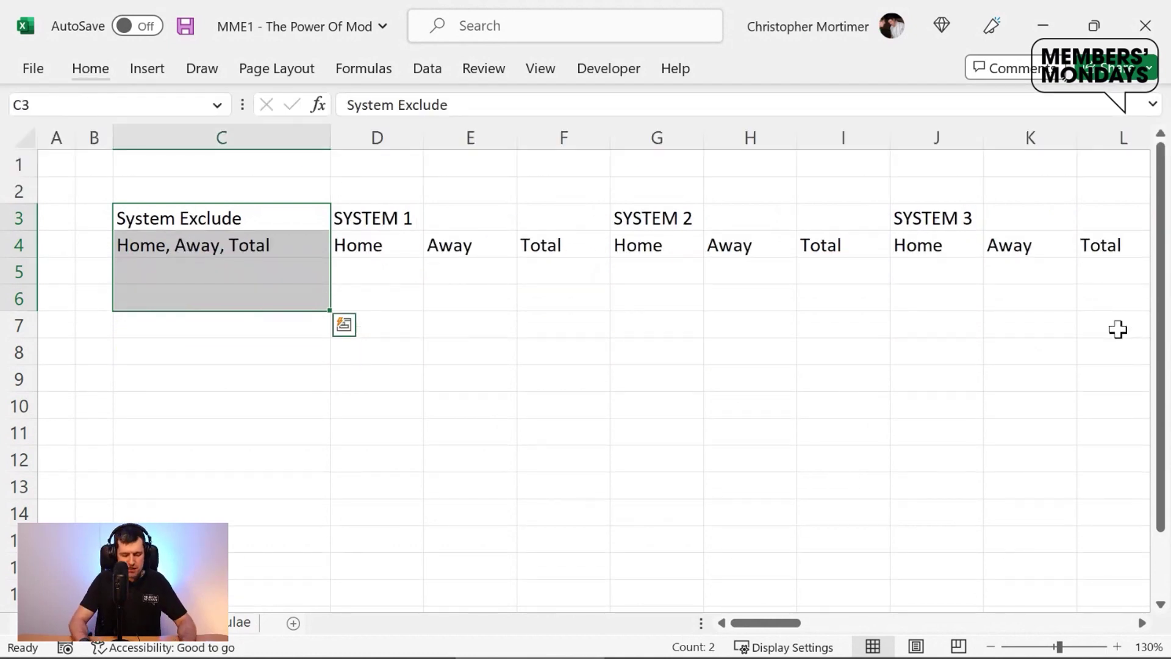
# Step: Delete label column C so SYSTEM headings sit above Home, Away, Total
pyautogui.hotkey('alt', 'h')
pyautogui.press('d')
pyautogui.press('c')
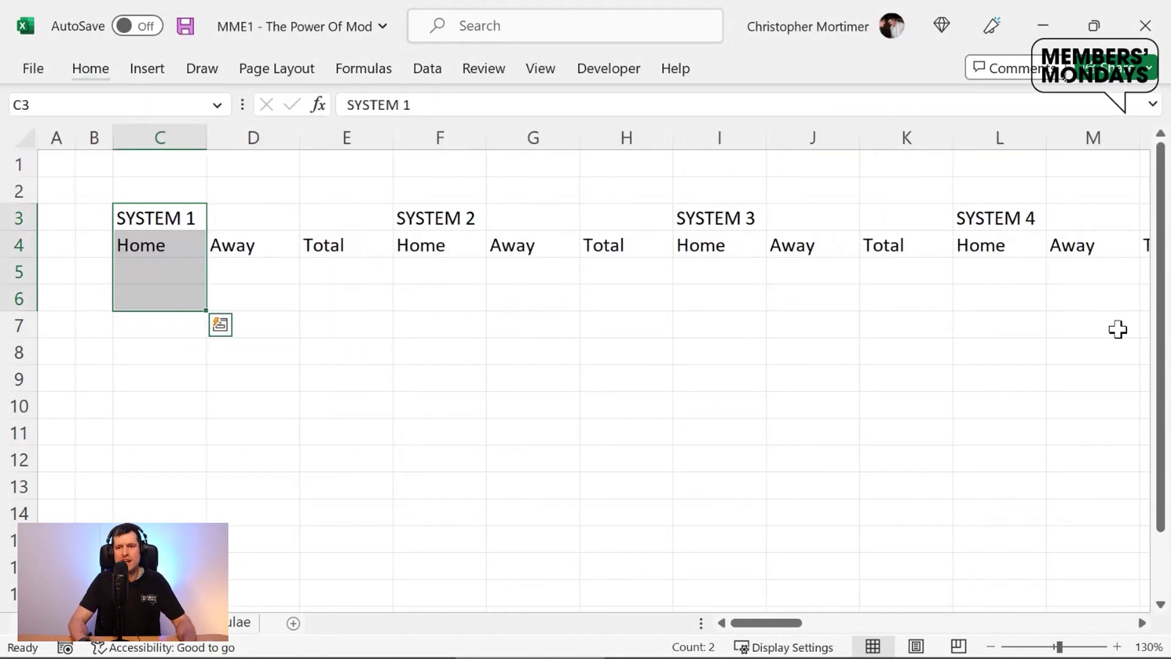
pyautogui.press('Up')
pyautogui.press('Up')
pyautogui.press('Down')
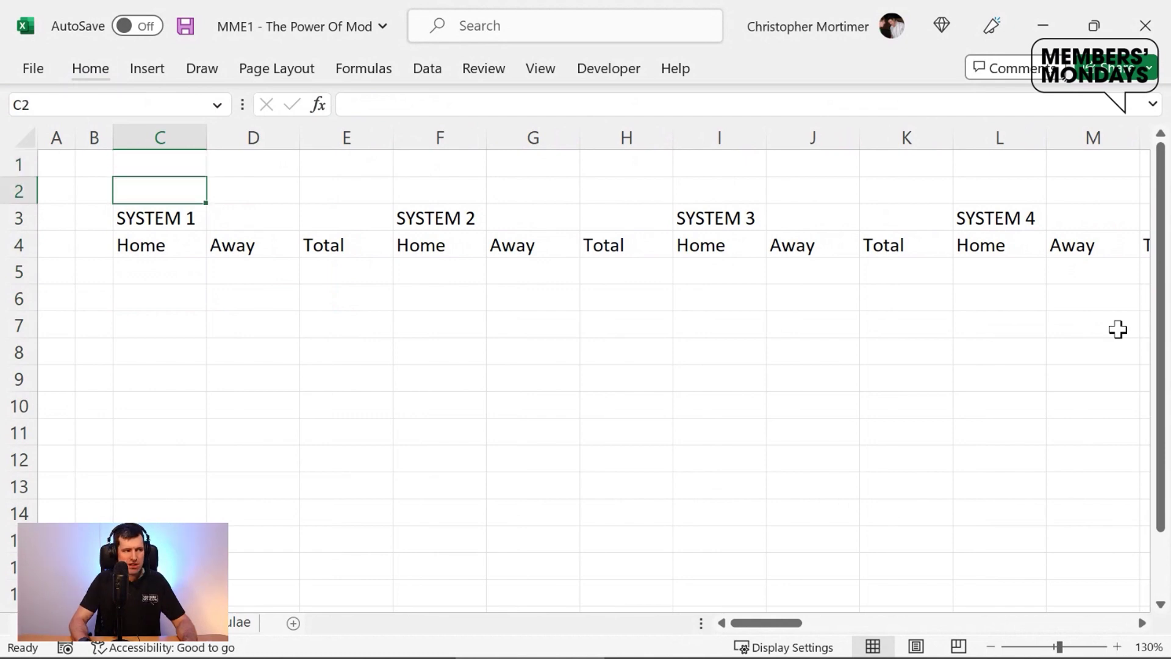